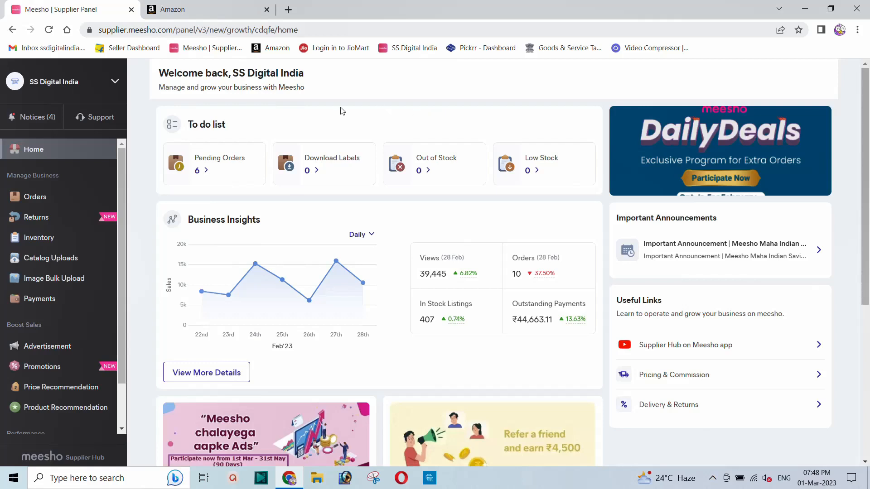
Step: From Inventory, open the Edit Product page for the Trendy Lunch Boxes (Mayur Toronto-4) product
left_click(36, 242)
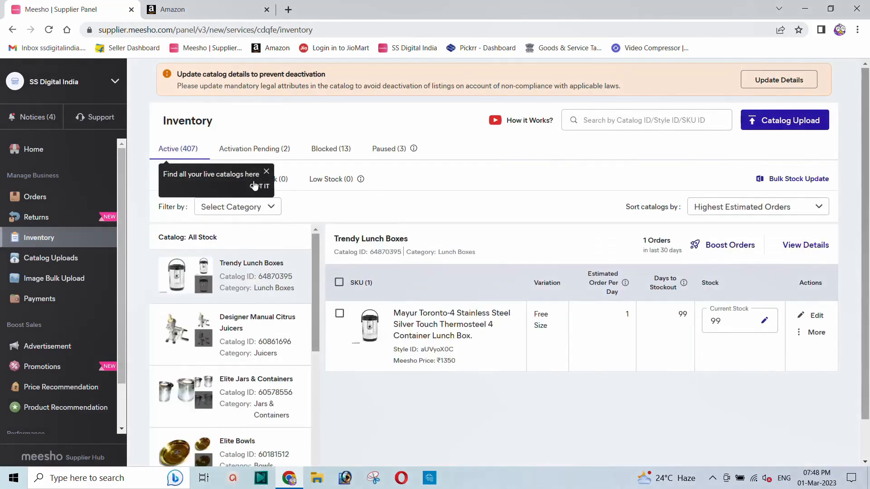
left_click(267, 172)
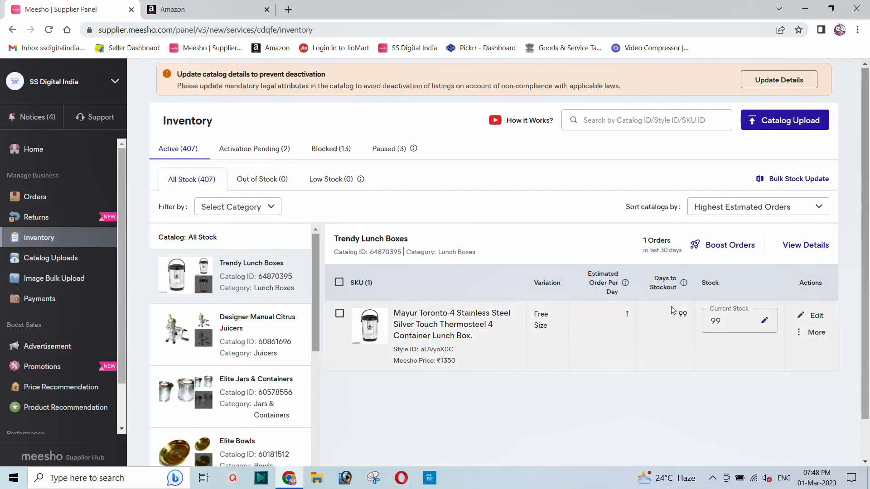
left_click(815, 317)
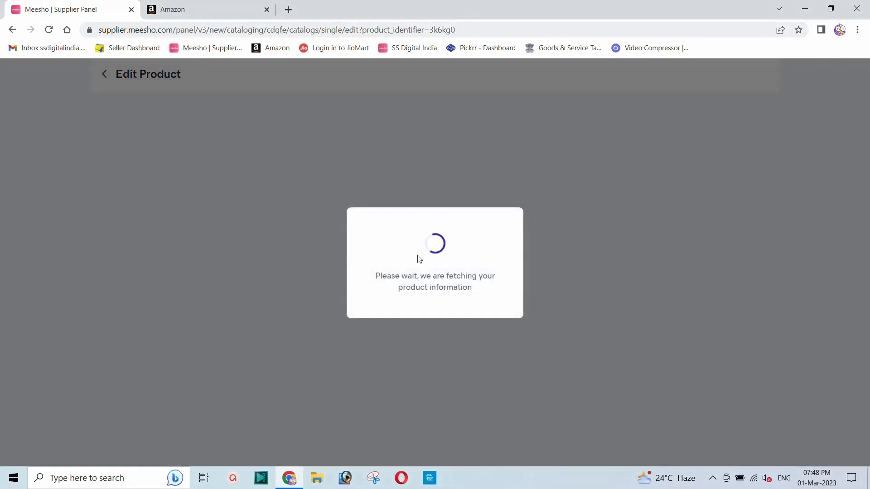
Step: Try changing the Meesho Price from 1350 to 1250, then to 1450
scroll(330, 260, "down", 2)
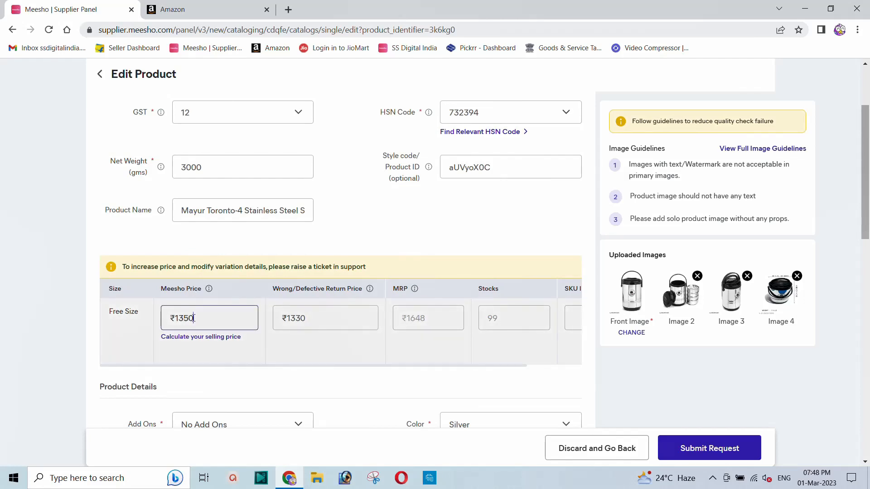
left_click_drag(195, 318, 174, 318)
type("1250")
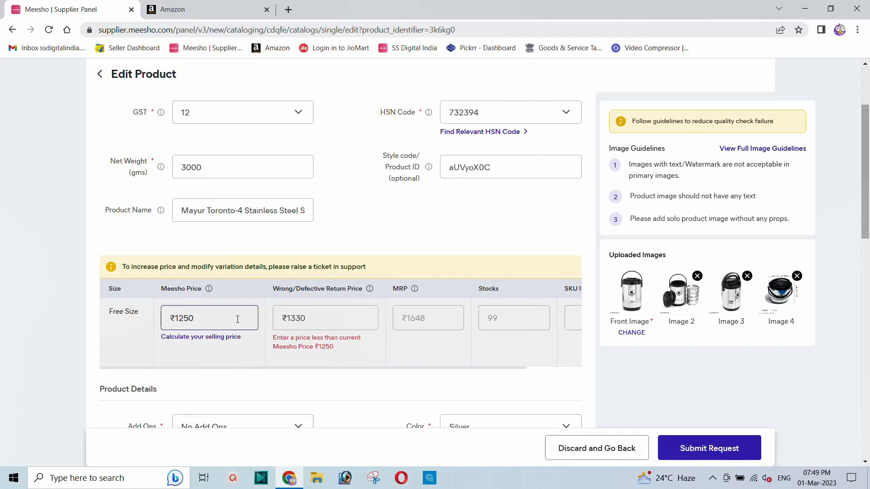
left_click(300, 318)
left_click(233, 318)
double_click(213, 320)
type("145")
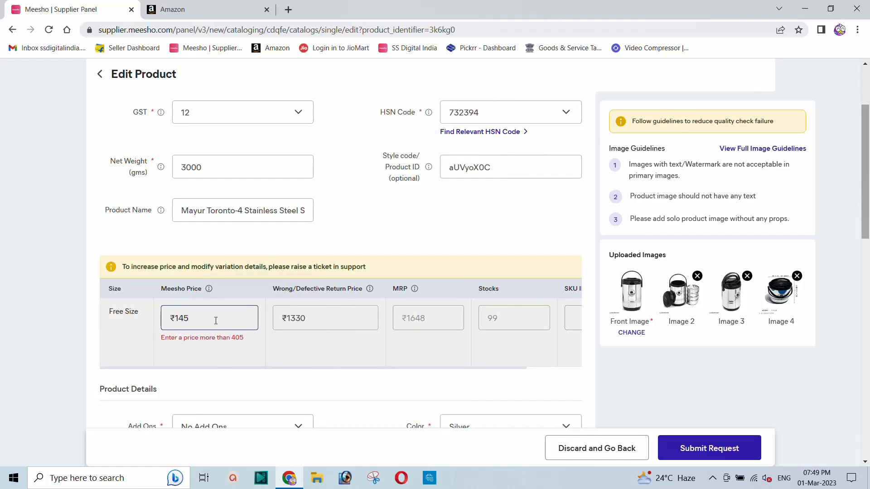
type("0")
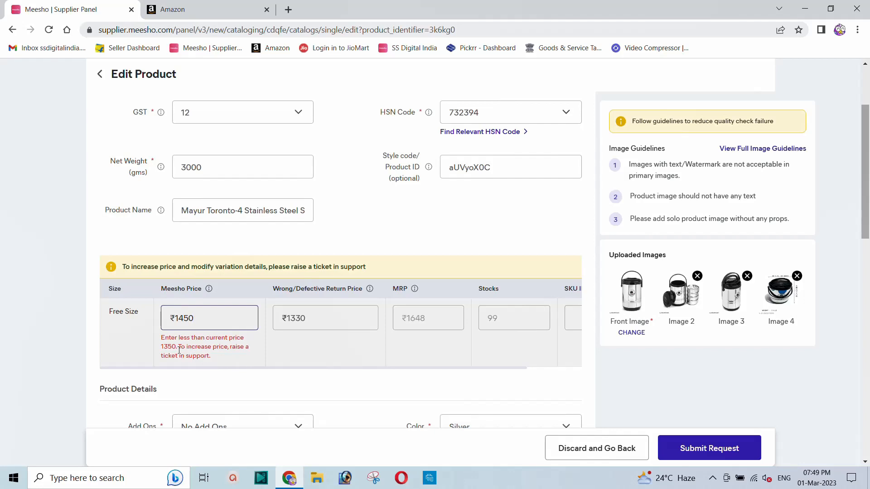
Step: Read the current price in the error message, then discard the edits and go back to Inventory
left_click_drag(179, 349, 160, 349)
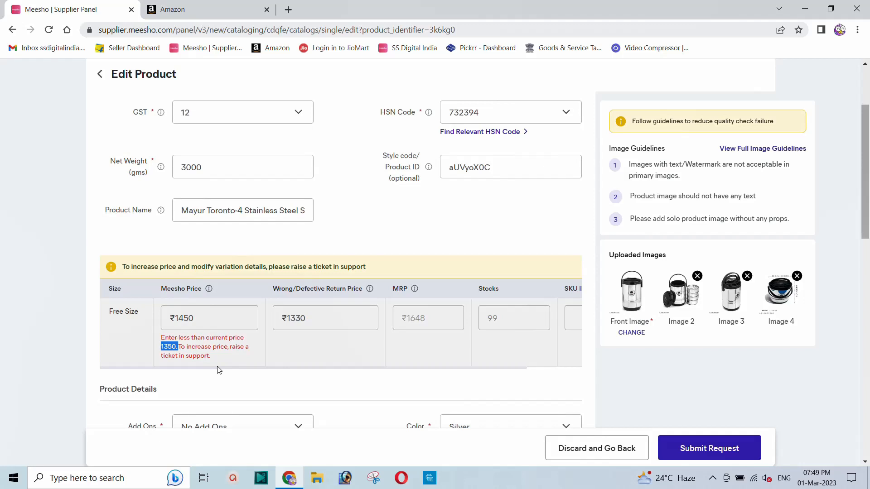
left_click(587, 450)
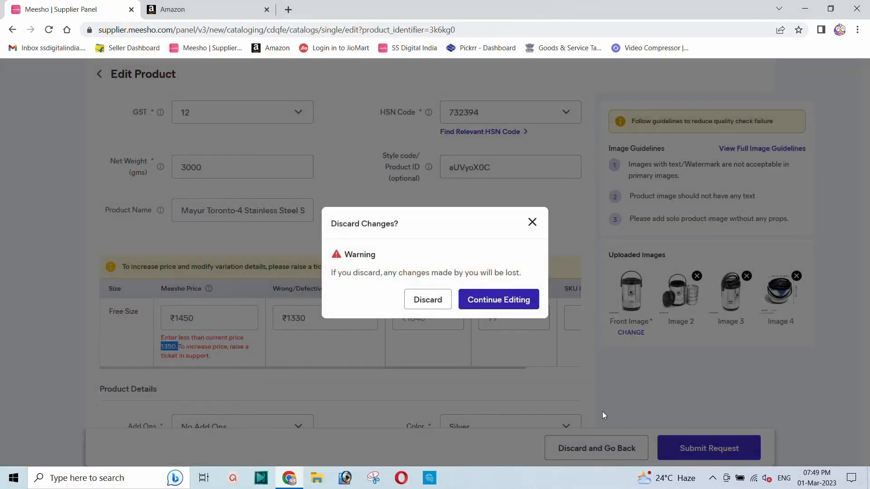
left_click(419, 301)
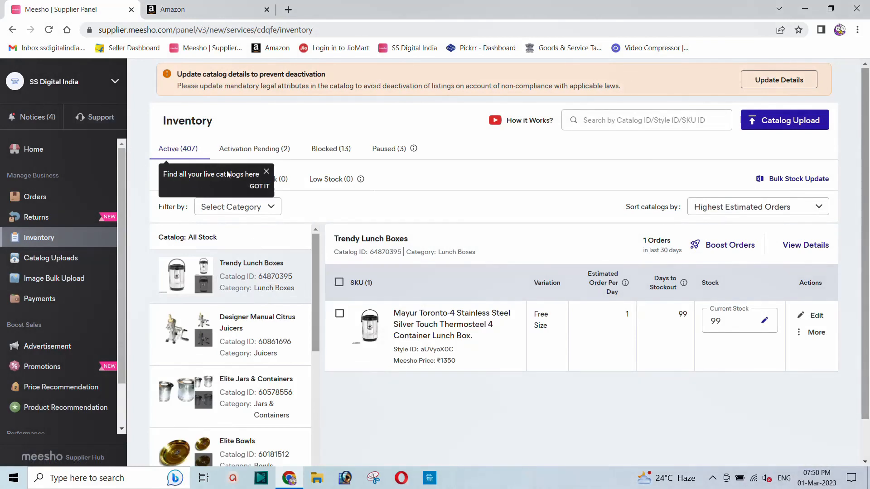
Step: On the Support page, expand the full reply on the closed 'How to price my product?' ticket
left_click(265, 172)
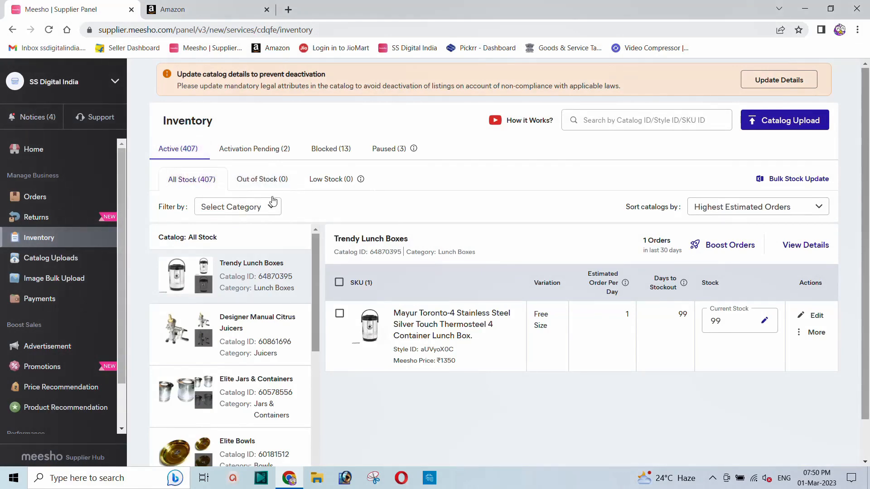
left_click(92, 122)
scroll(410, 239, "down", 2)
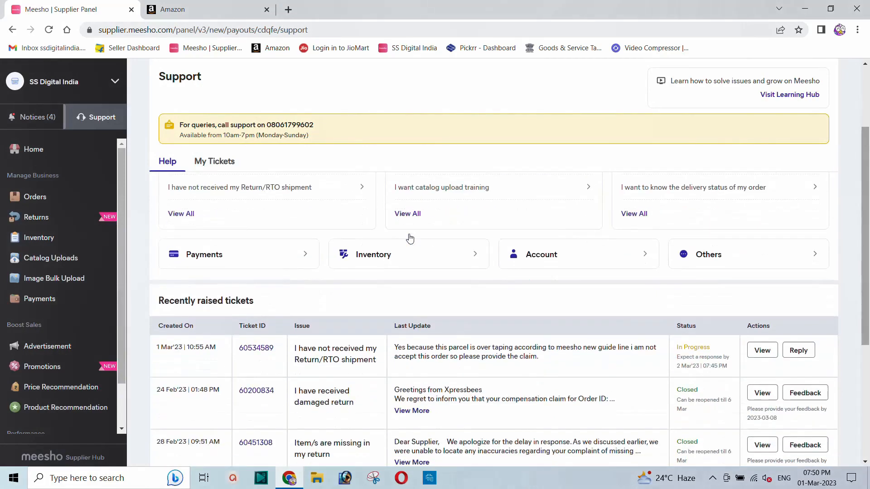
scroll(409, 239, "down", 3)
scroll(410, 249, "down", 1)
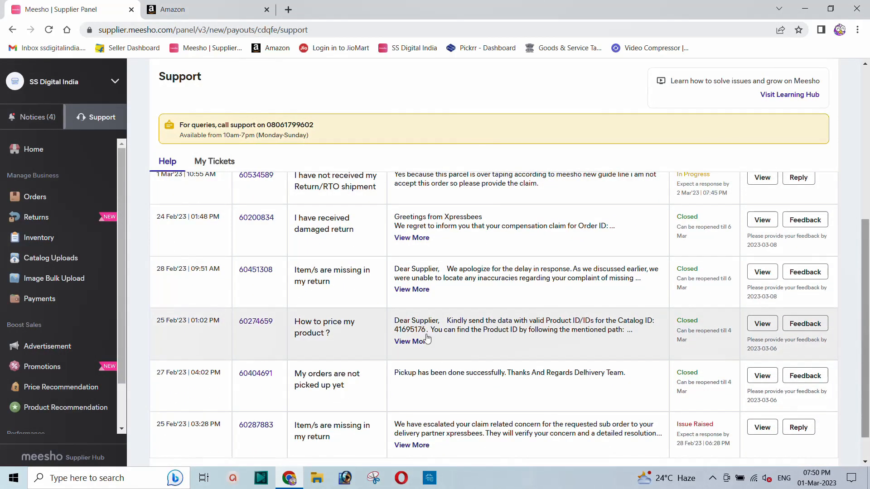
left_click(410, 345)
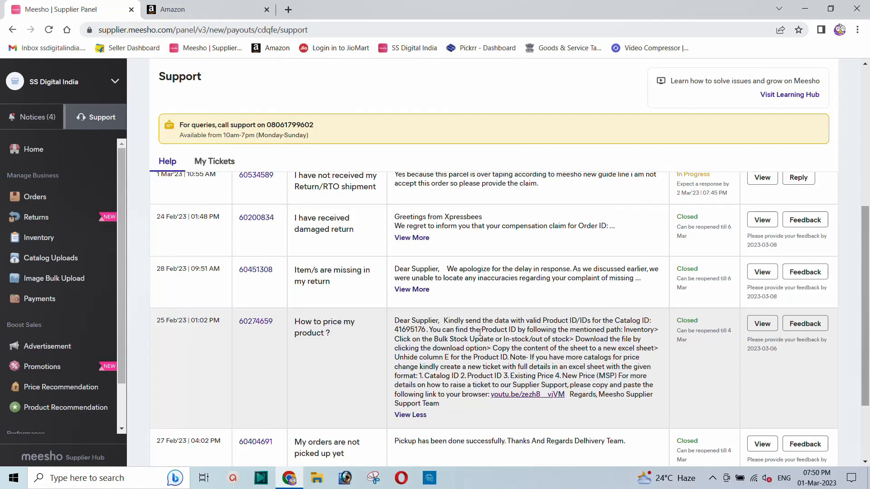
left_click_drag(394, 330, 427, 330)
left_click_drag(526, 330, 493, 352)
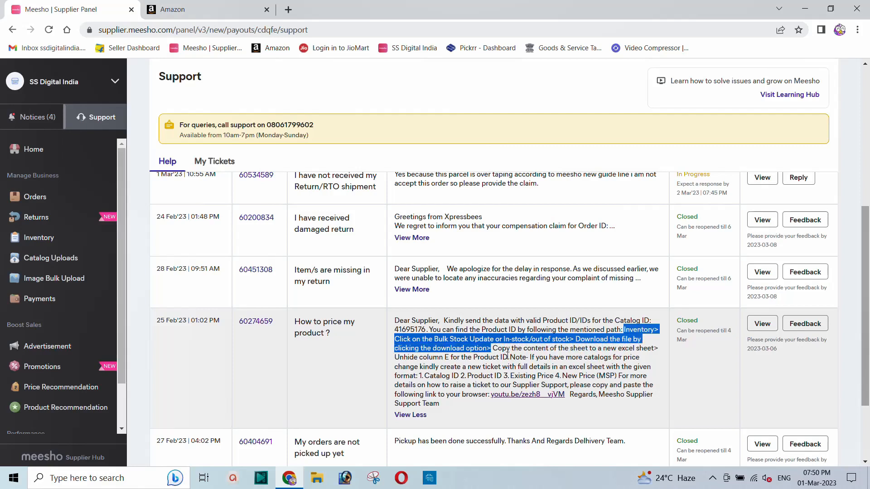
left_click_drag(493, 350, 604, 350)
left_click_drag(637, 349, 656, 349)
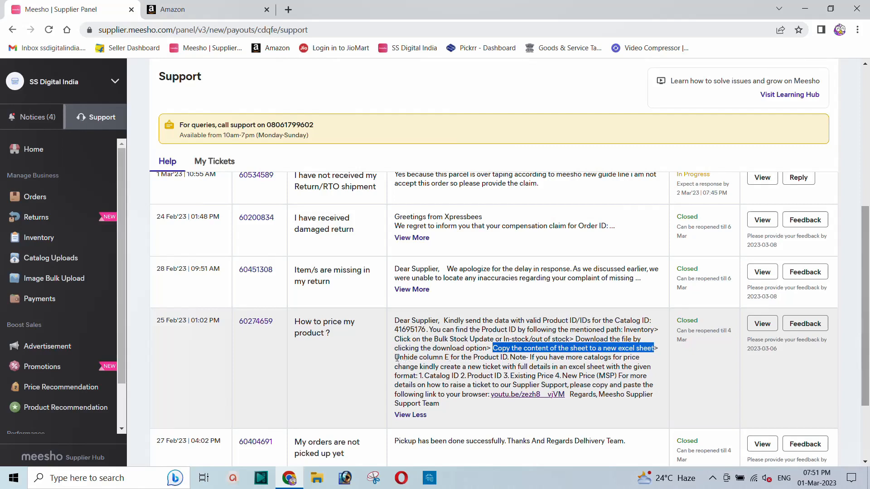
left_click_drag(396, 358, 501, 358)
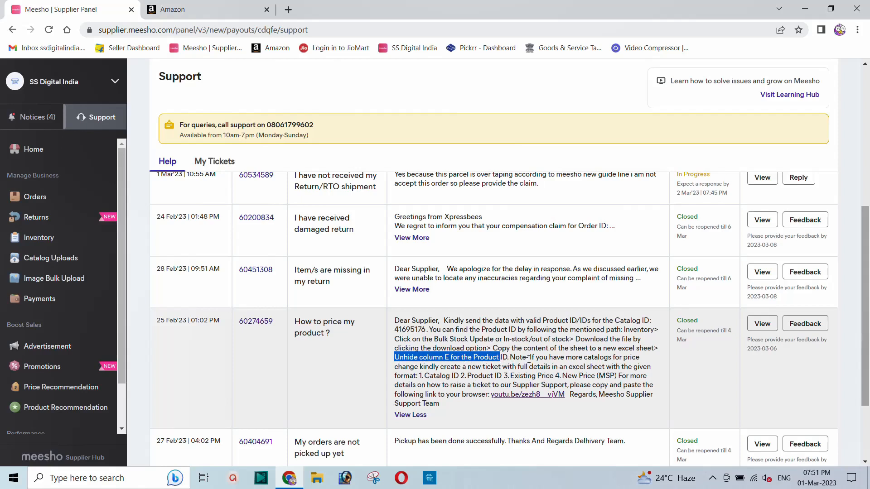
left_click_drag(529, 359, 553, 368)
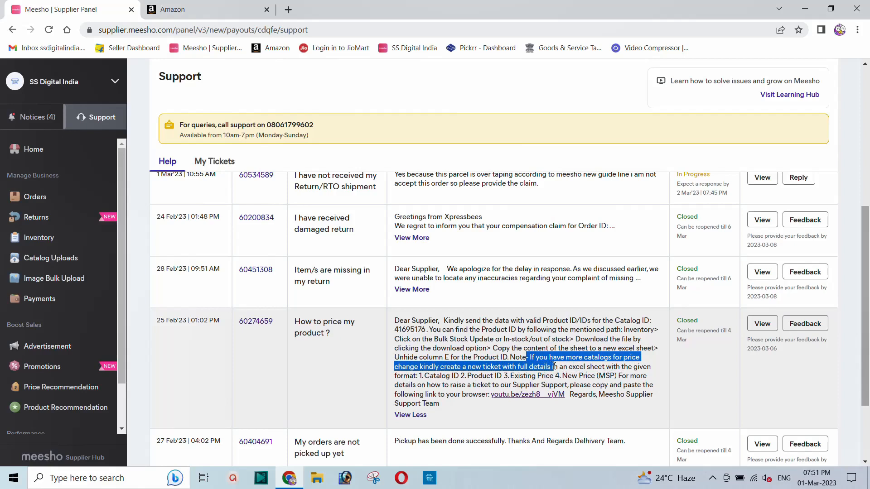
left_click_drag(553, 367, 421, 380)
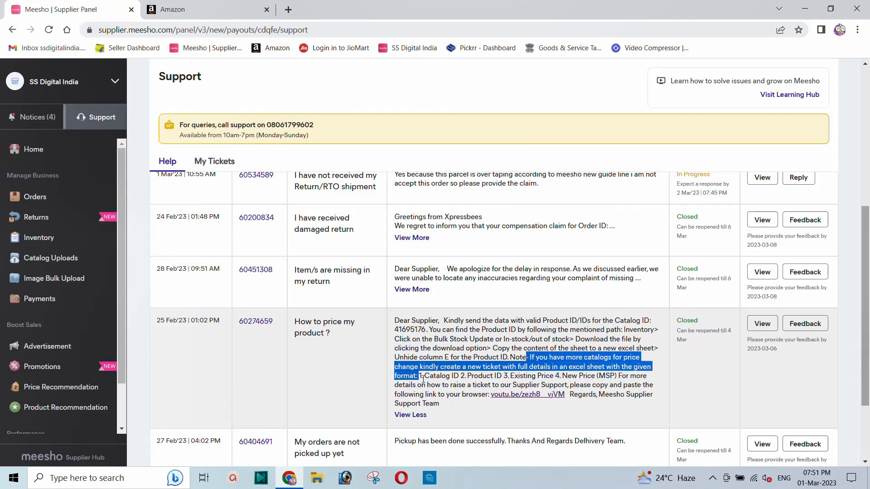
left_click_drag(421, 377, 596, 376)
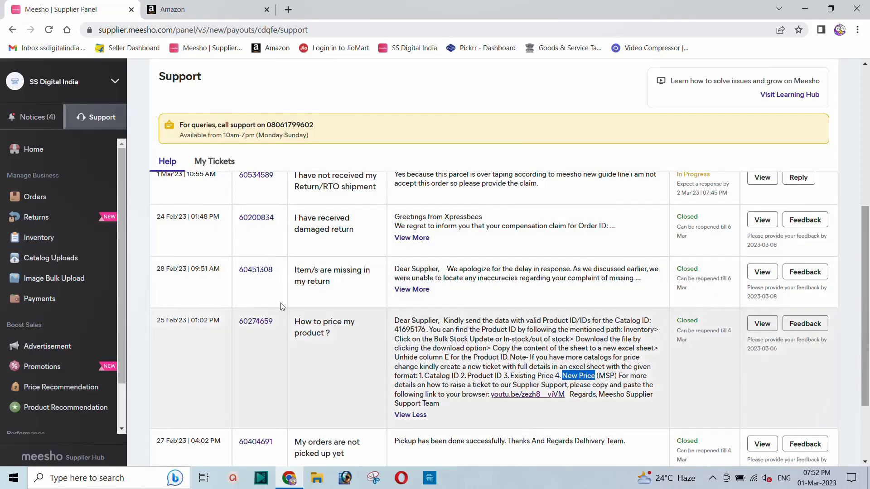
Step: Download the Bulk Stock Update file with existing stock and open Inventory-Update-File_2023-03-01T19-52-45_90119.xlsx
left_click(37, 240)
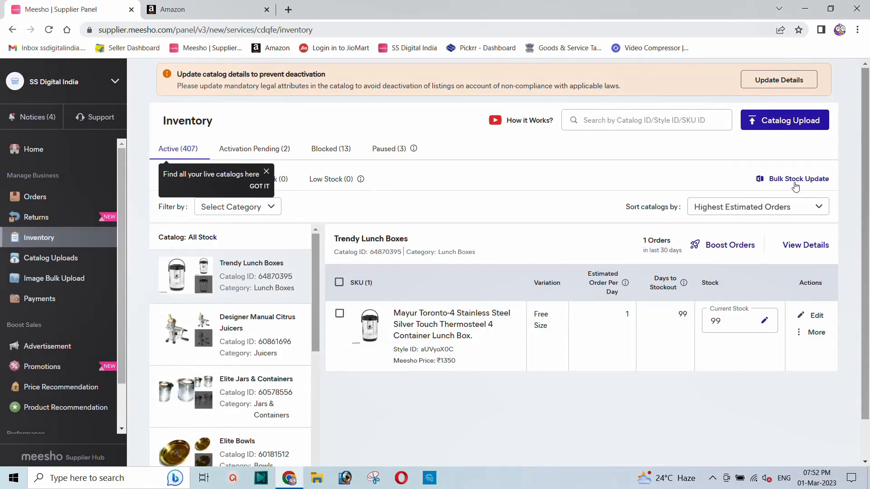
left_click(792, 180)
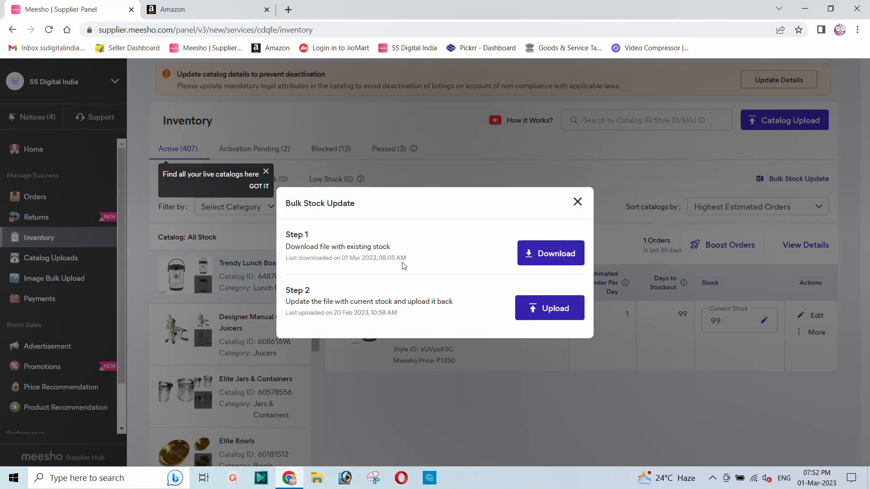
left_click(550, 258)
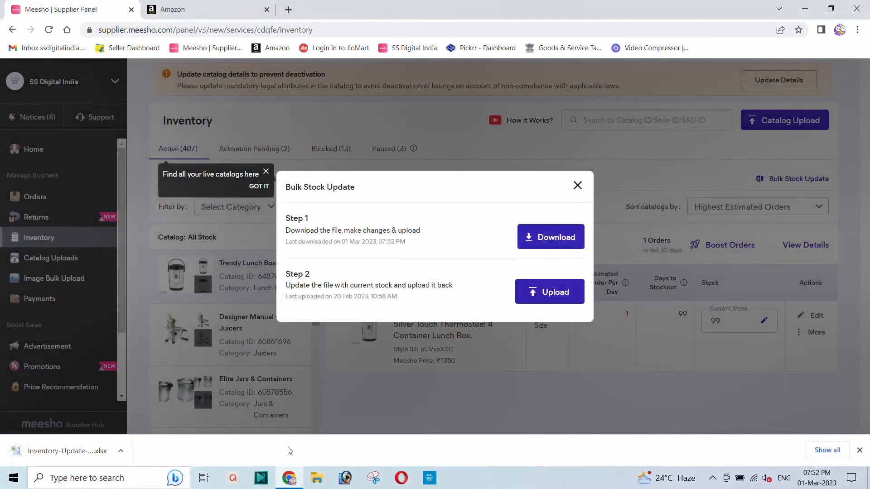
left_click(63, 453)
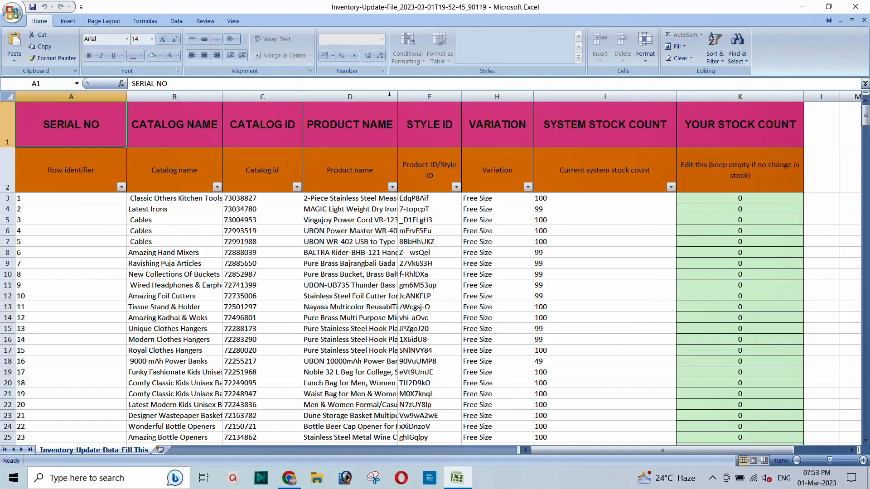
Step: Select columns D–F and check the column options for hidden column E, making no changes
left_click_drag(374, 93, 415, 91)
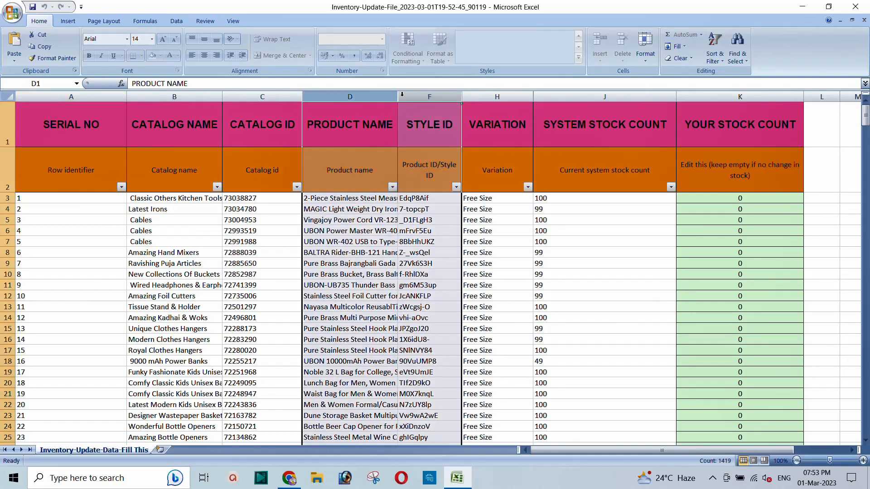
right_click(402, 95)
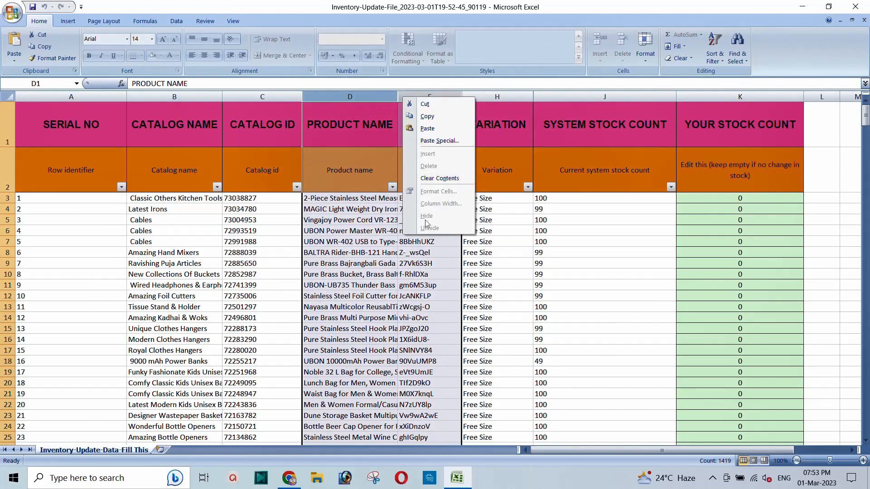
left_click(363, 127)
left_click(339, 200)
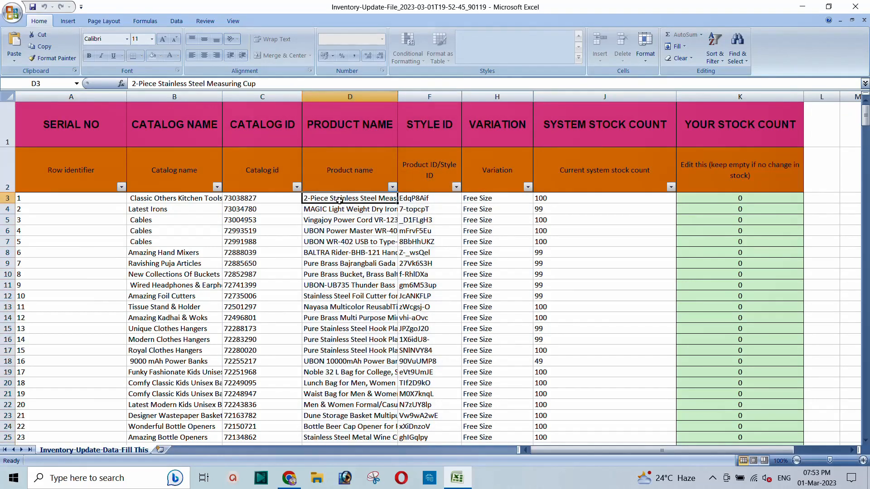
Step: Copy the entire inventory sheet and start a new workbook
left_click(8, 96)
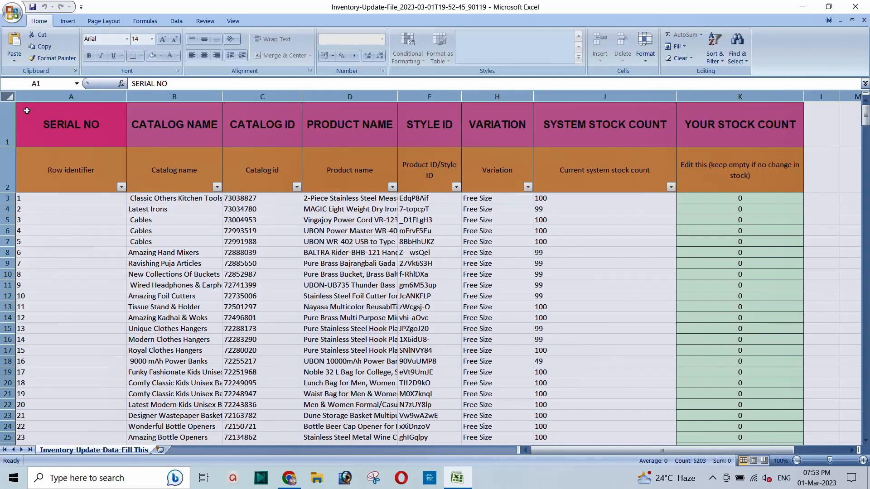
left_click(46, 47)
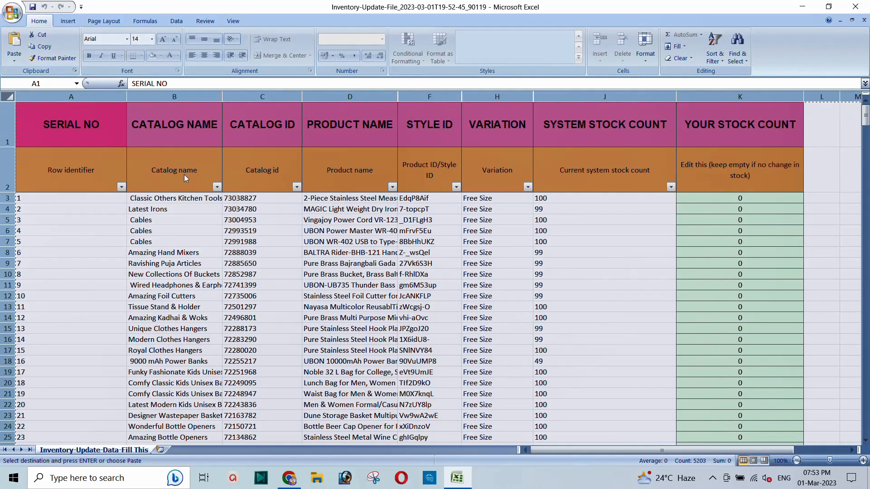
left_click(10, 20)
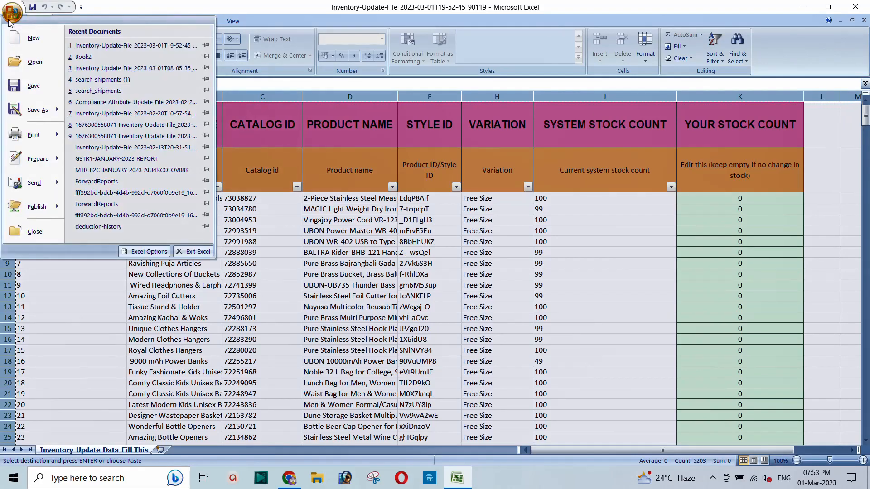
left_click(30, 39)
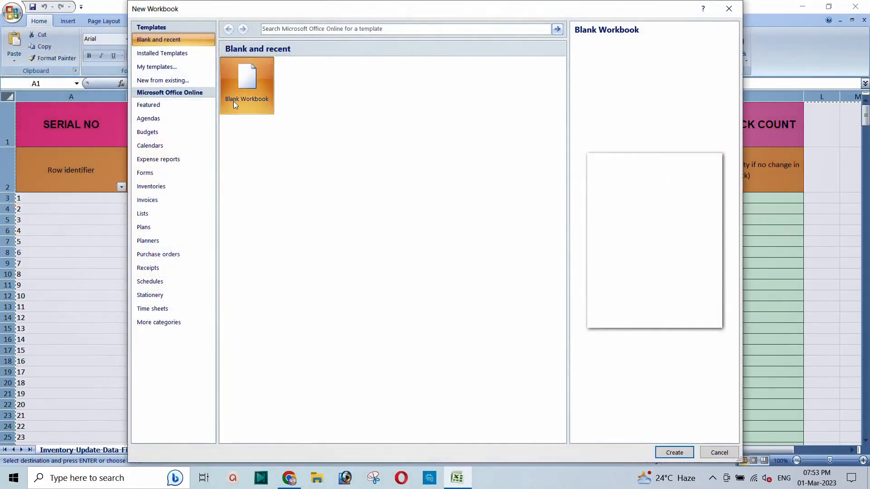
Step: Paste the stock table into a blank workbook and unhide the PRODUCT ID column E
left_click(674, 453)
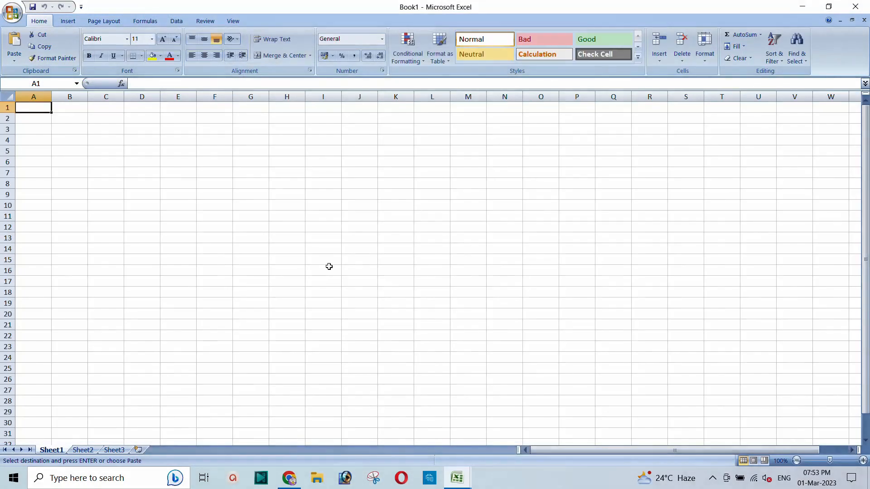
left_click(14, 43)
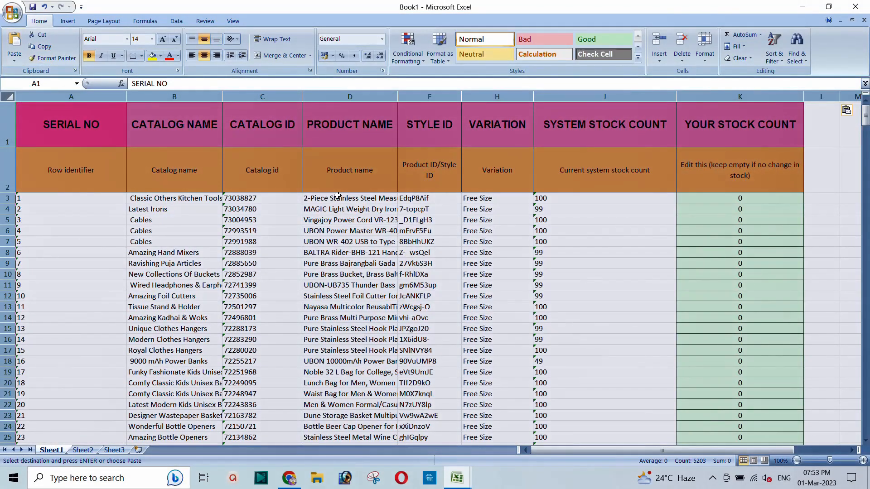
left_click_drag(363, 96, 400, 96)
right_click(400, 96)
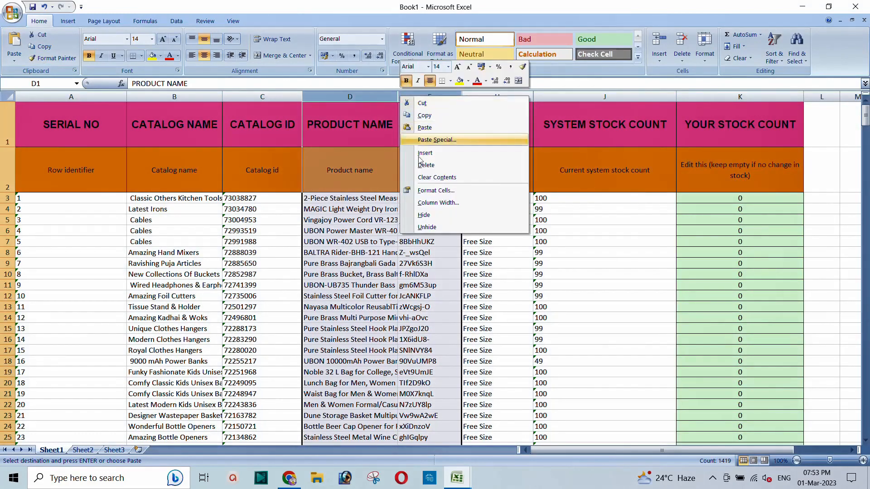
left_click(424, 226)
Step: Select the PRODUCT ID column and one of its cells, then return to the Meesho panel
left_click(441, 122)
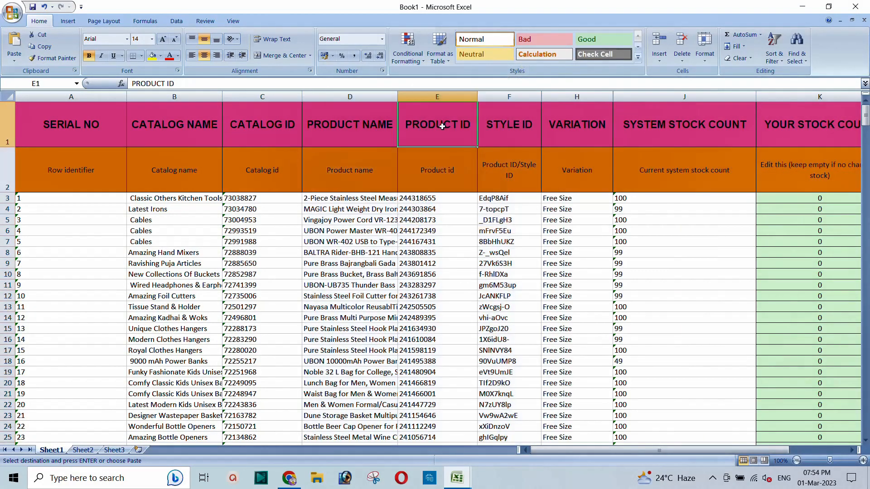
left_click_drag(435, 95, 435, 95)
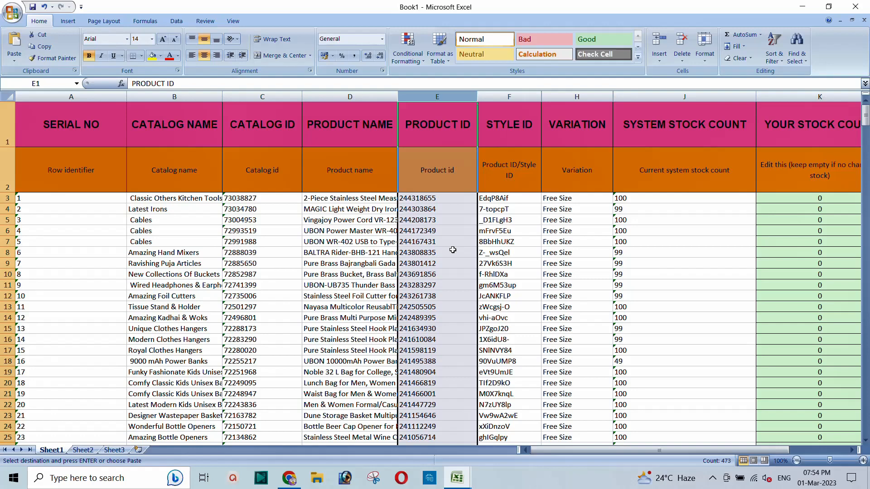
left_click(435, 204)
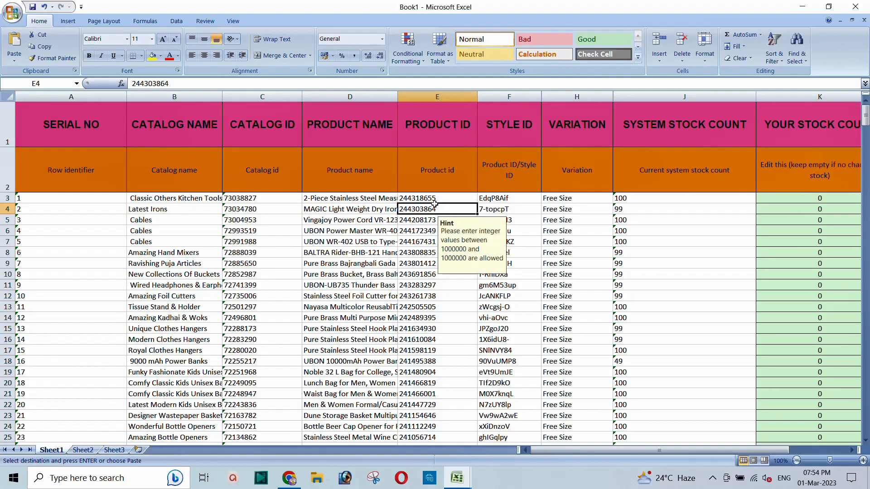
left_click(293, 479)
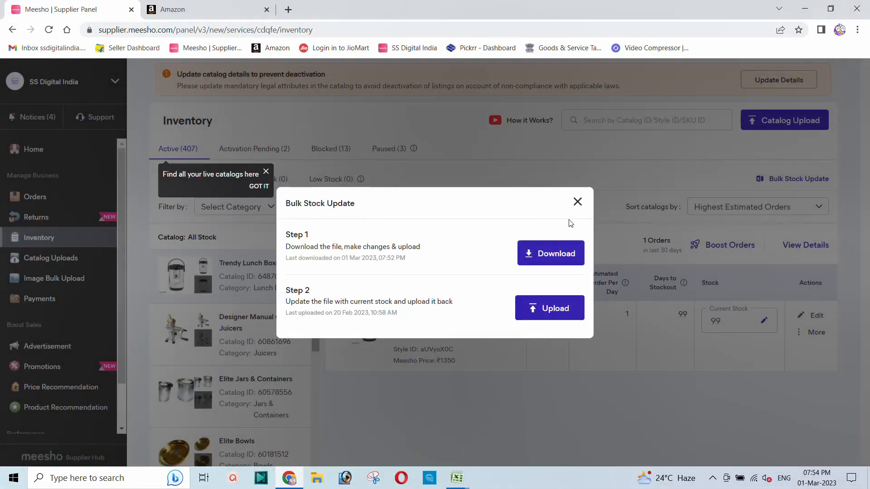
Step: Close Bulk Stock Update and expand the 'How to price my product?' ticket reply on Support
left_click(578, 202)
left_click(92, 121)
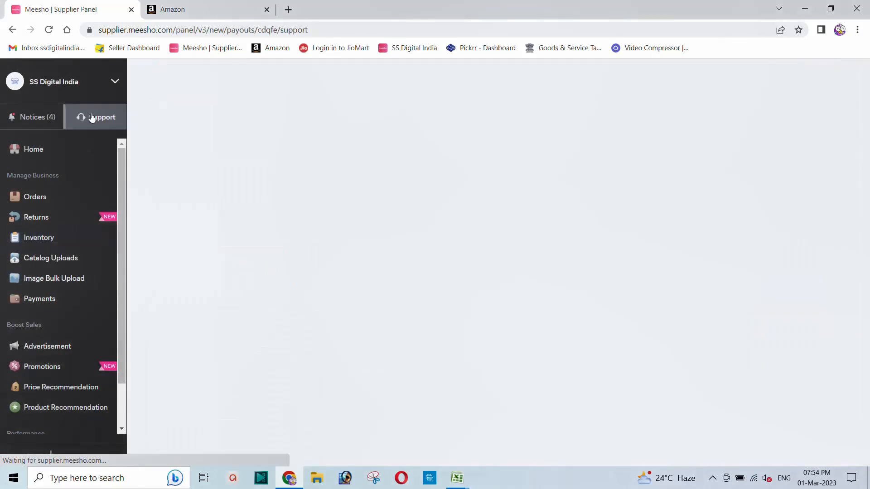
scroll(448, 285, "down", 3)
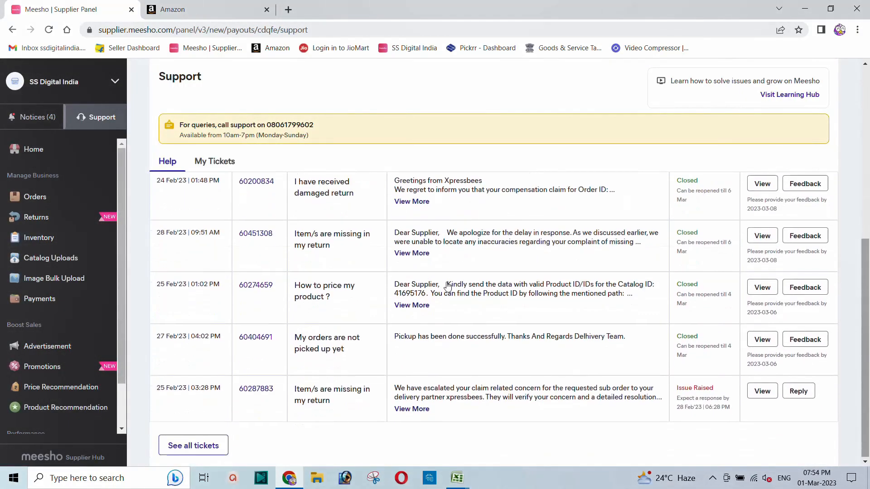
left_click(410, 305)
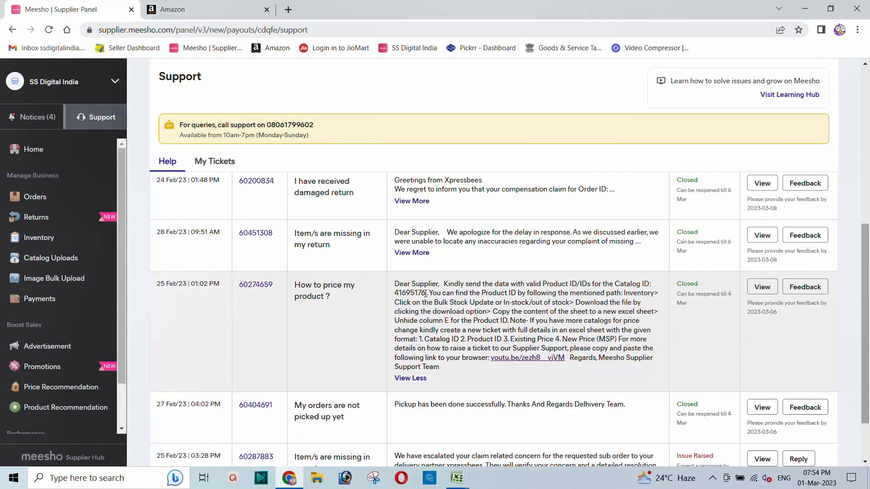
Step: Copy Catalog ID 41695176 from the reply and switch to the Book1 workbook
left_click_drag(426, 293, 394, 294)
right_click(395, 294)
left_click(415, 298)
left_click(457, 478)
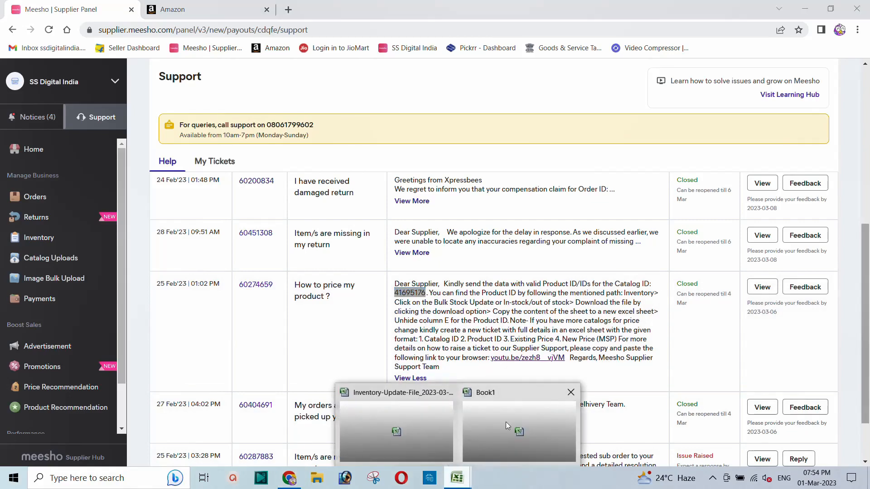
left_click(510, 391)
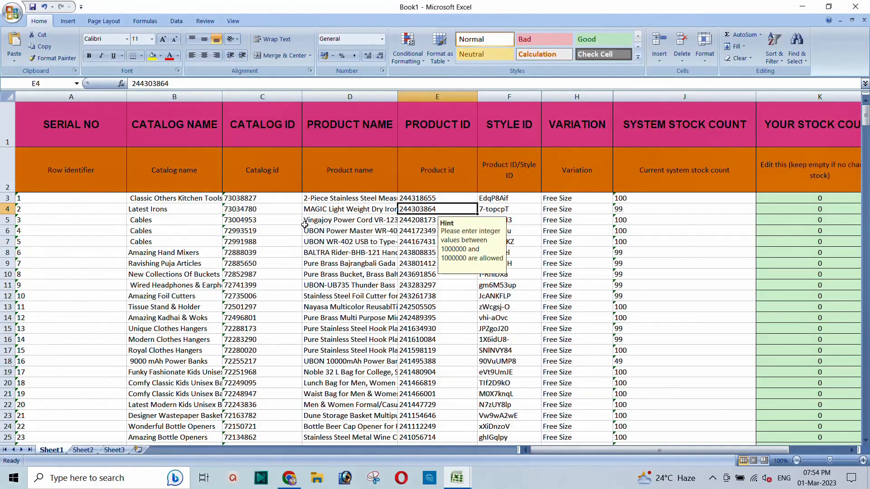
Step: Use Find to locate the pasted Catalog ID 41695176 in Book1
left_click(367, 207)
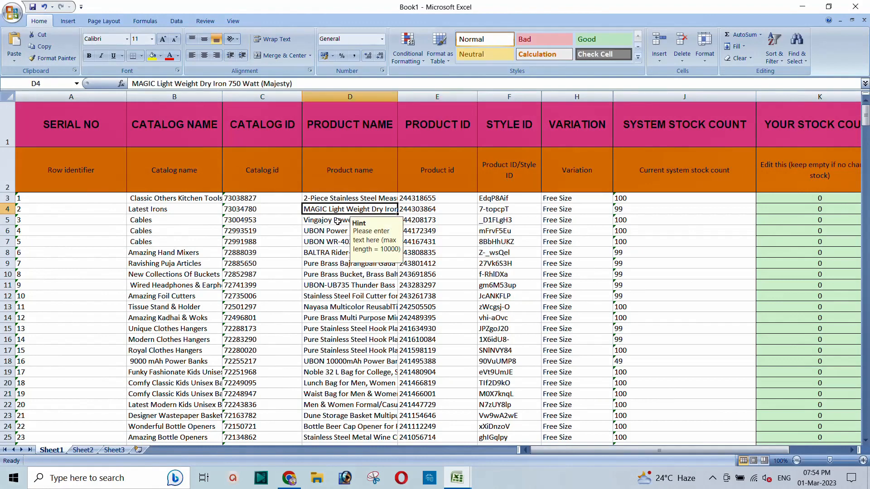
key("ctrl+f")
key("ctrl+v")
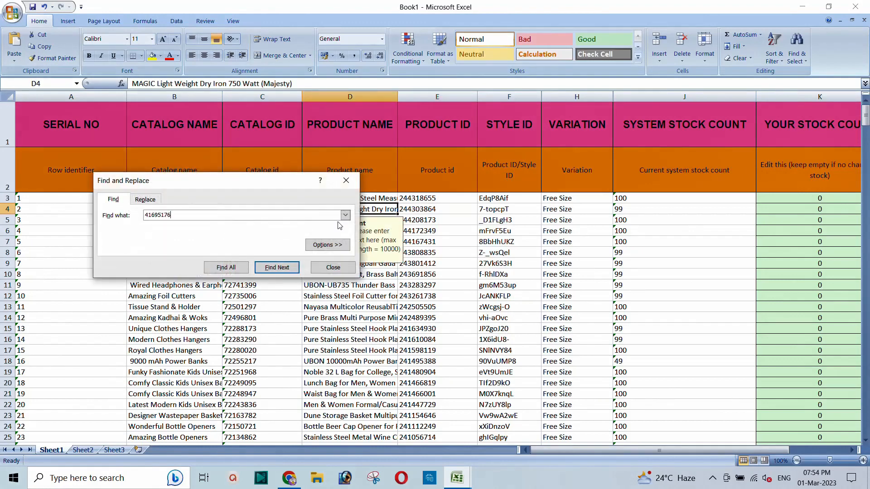
key("Return")
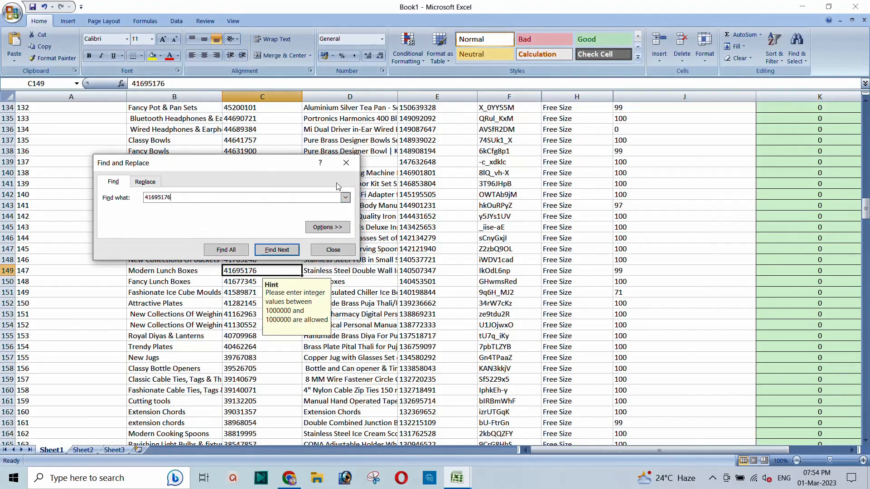
left_click(346, 163)
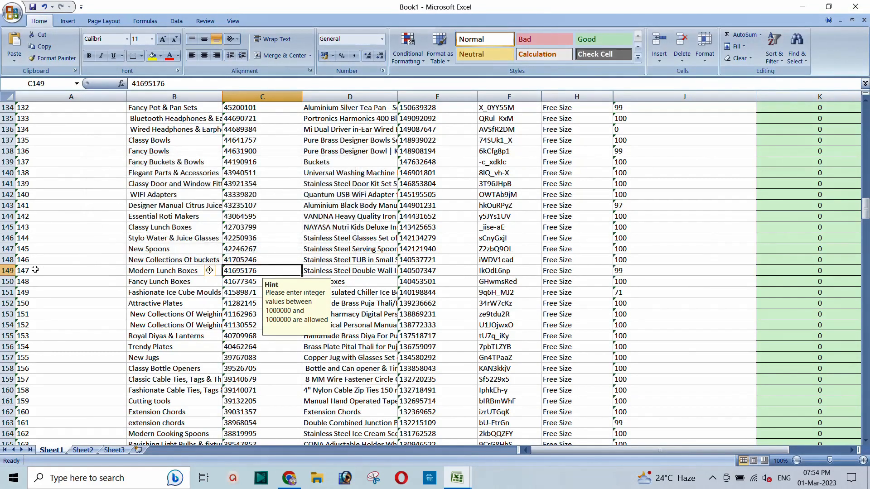
Step: Shade row 149 (Modern Lunch Boxes, product 140507347) grey and review the surrounding rows
left_click(7, 271)
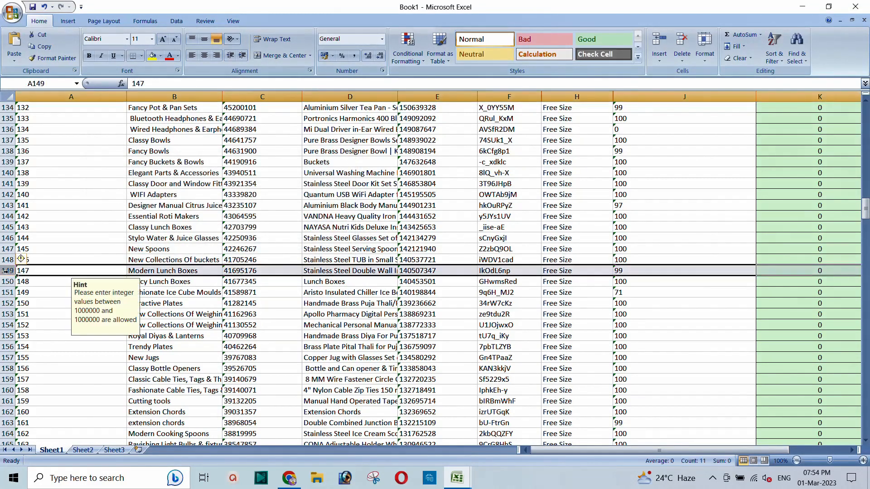
left_click(161, 56)
left_click(155, 106)
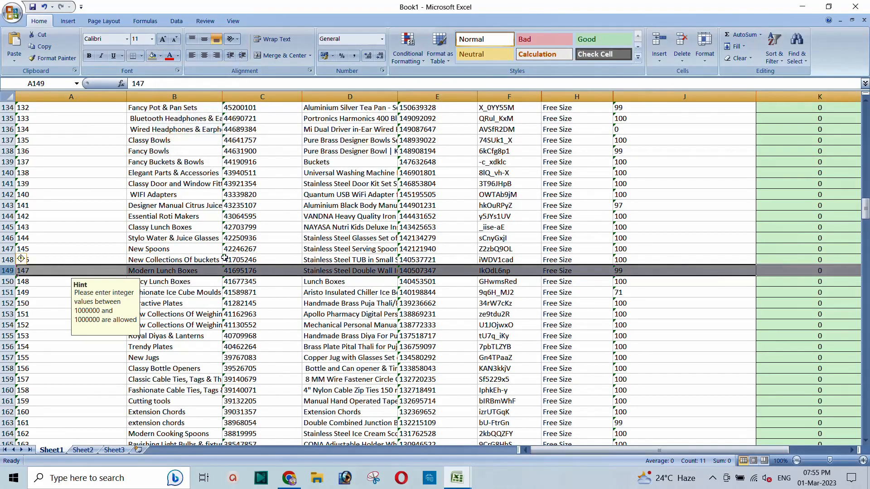
left_click(236, 269)
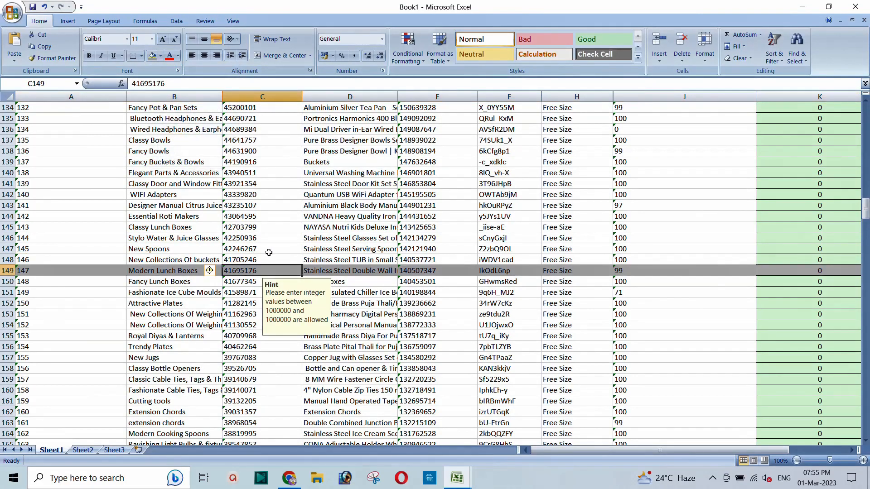
scroll(268, 253, "up", 7)
scroll(269, 252, "up", 8)
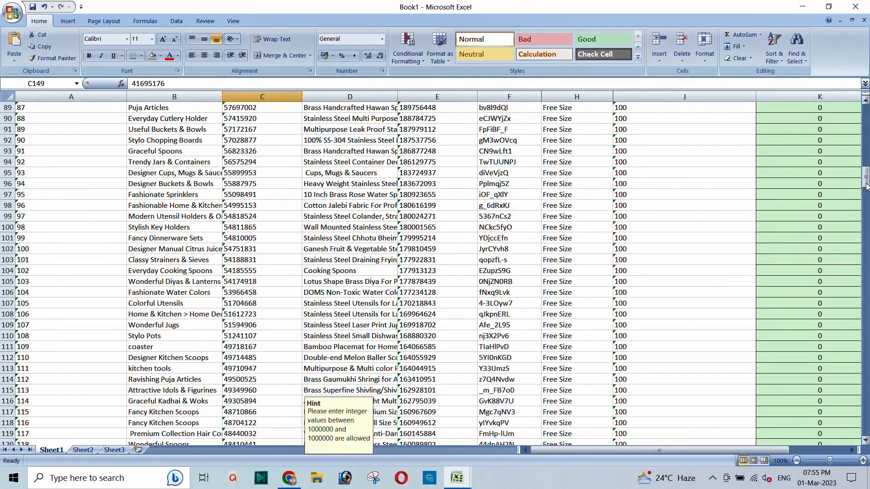
left_click_drag(866, 174, 866, 108)
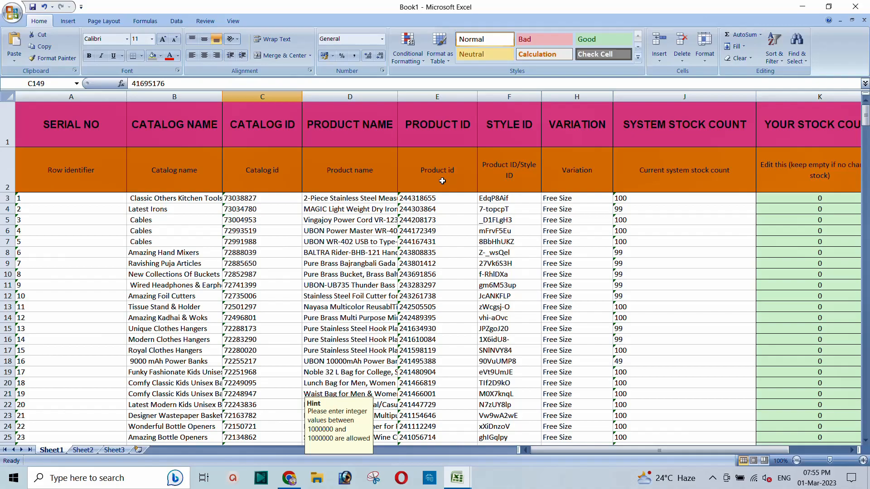
scroll(247, 267, "down", 20)
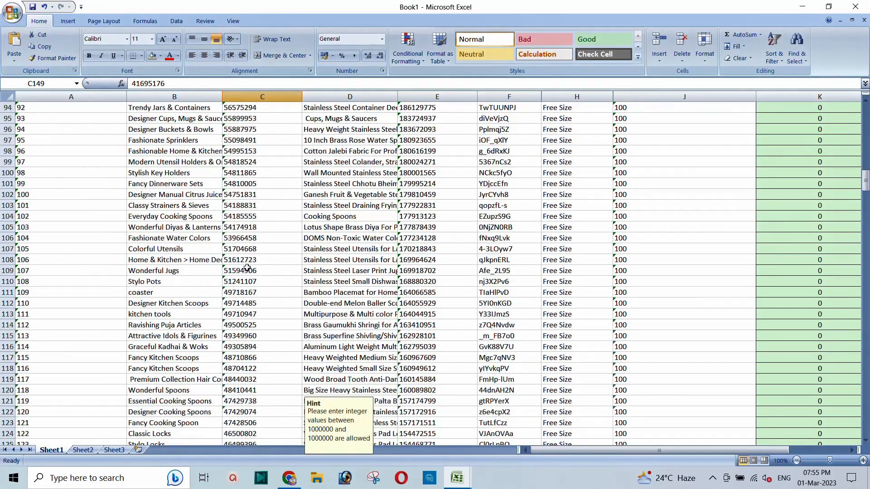
scroll(247, 268, "down", 12)
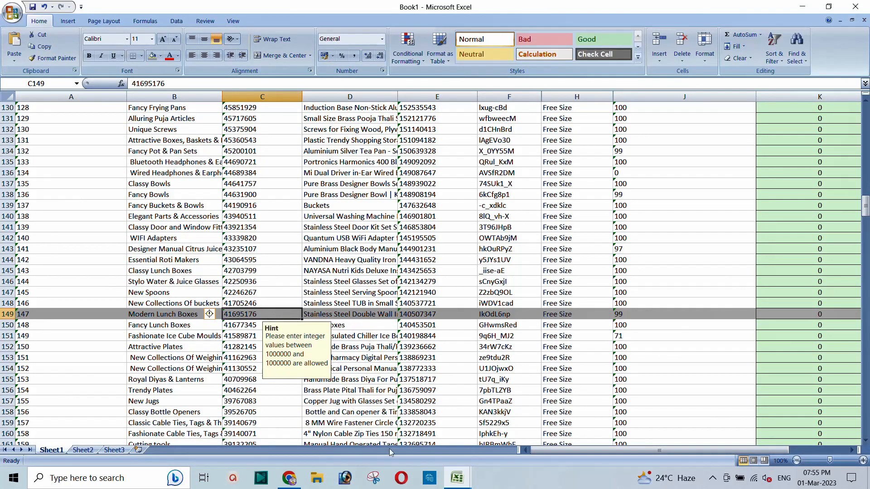
Step: Search inventory by pasted Catalog ID 41695176 and edit the Stainless Steel 4 Container Tiffin Box
left_click(289, 478)
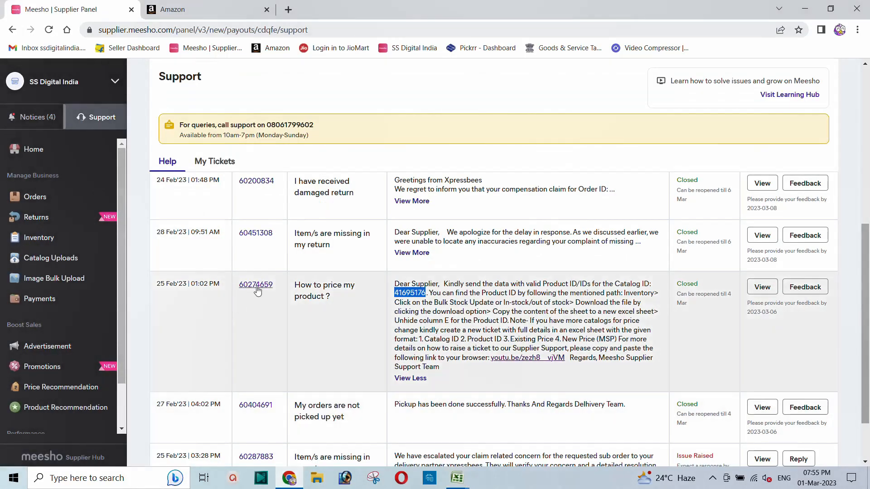
left_click(40, 241)
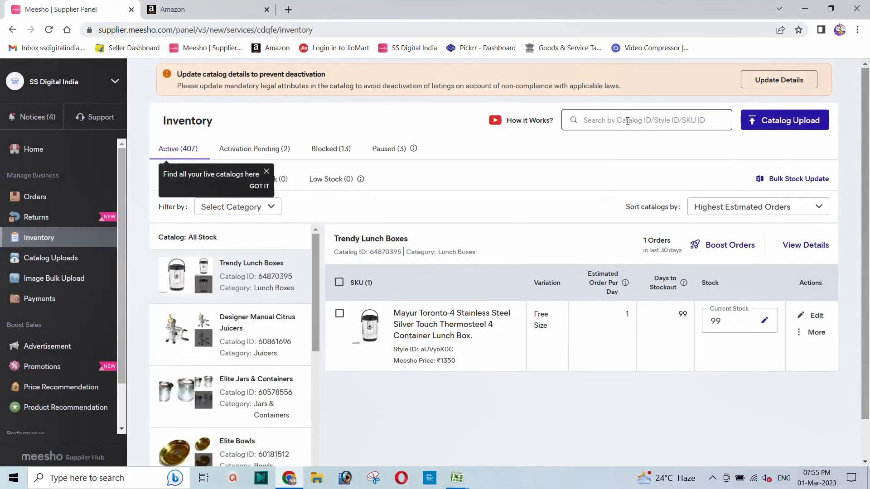
right_click(627, 121)
left_click(664, 208)
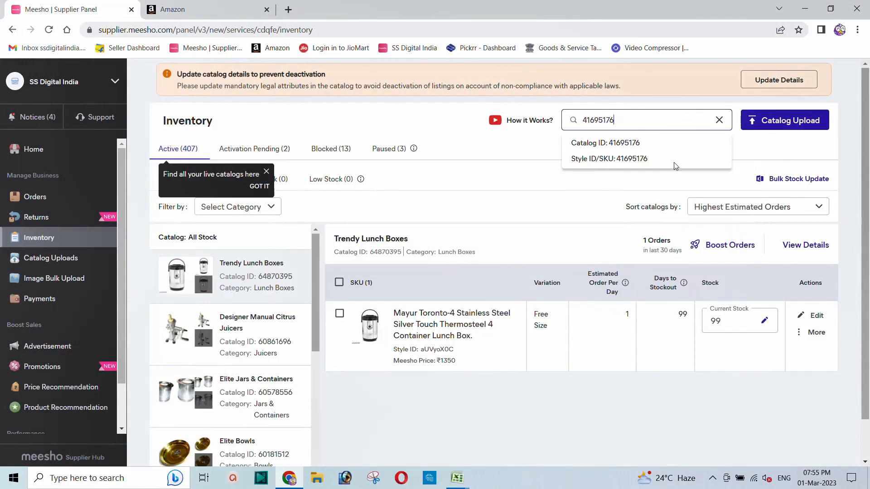
left_click(627, 143)
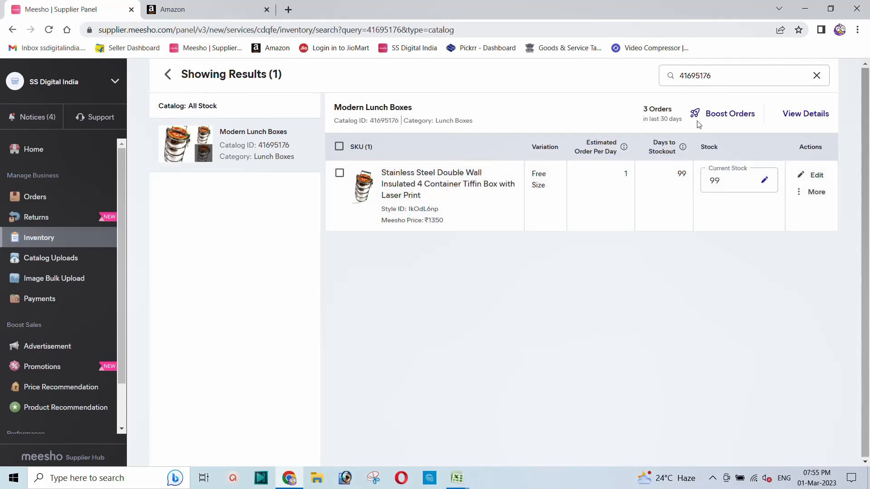
left_click(813, 176)
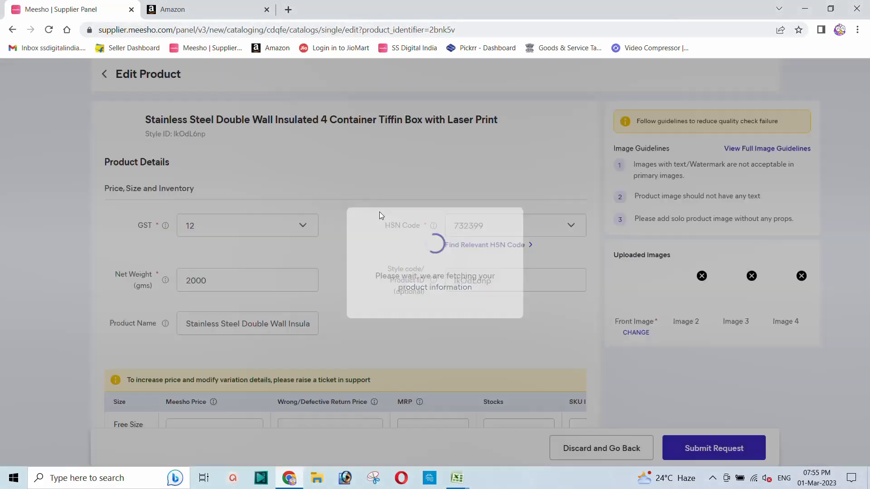
Step: Check the tiffin box's ₹1350 Meesho Price in the price table, then switch to the Amazon tab
scroll(336, 224, "down", 1)
scroll(335, 224, "down", 2)
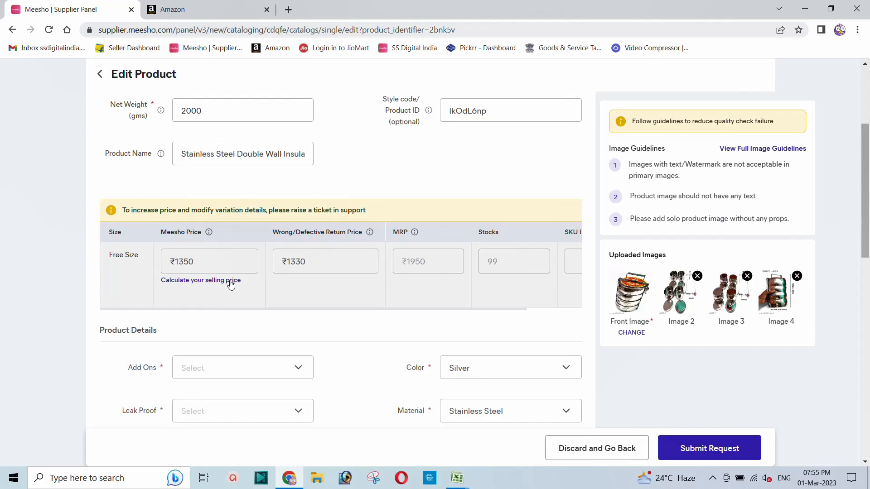
double_click(205, 263)
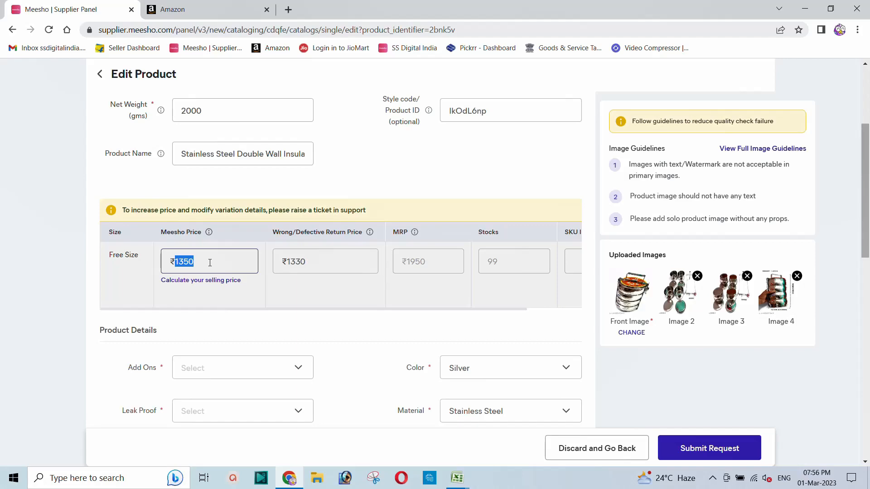
left_click(193, 13)
Step: Open the SS Digital India storefront in a new tab and locate the ₹1,434 Modern Lunch Box card
left_click(288, 10)
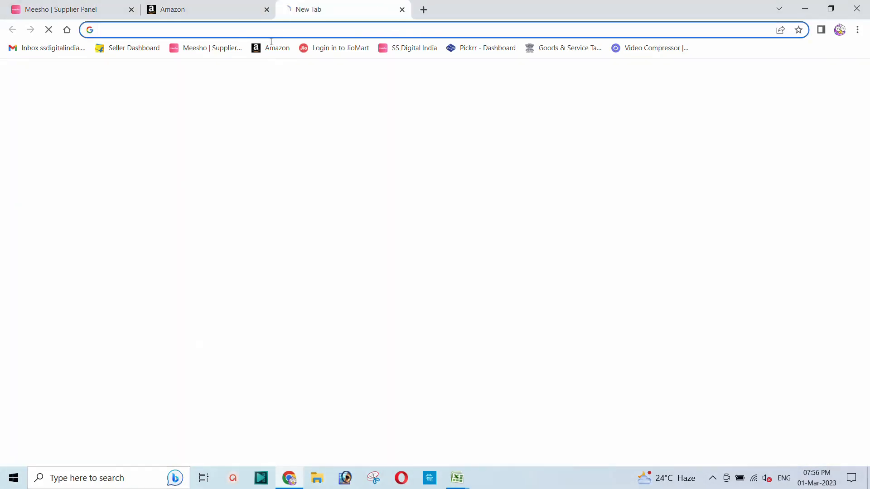
left_click(406, 48)
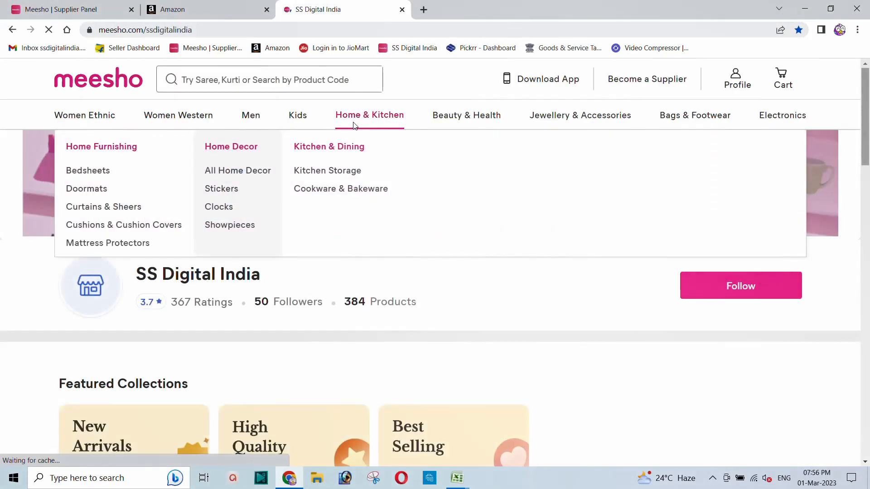
scroll(448, 343, "down", 12)
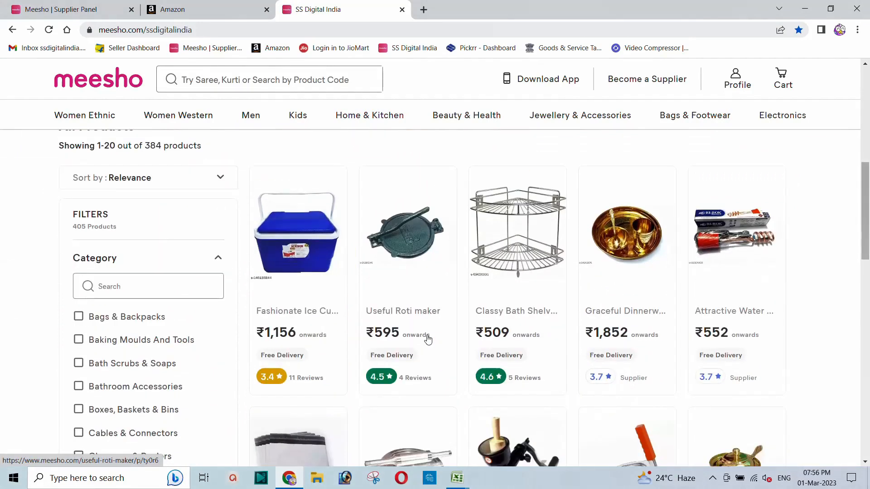
scroll(410, 316, "down", 6)
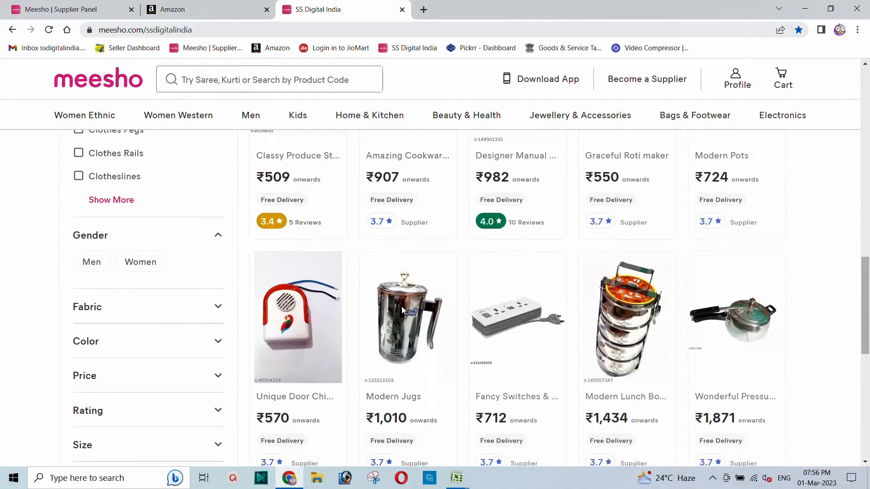
scroll(403, 309, "up", 1)
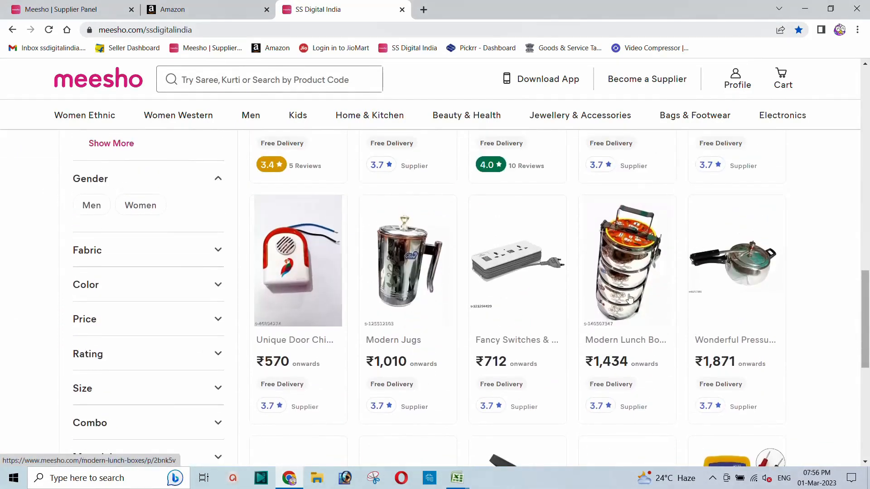
Step: Open the Modern Lunch Box page and compare its ₹1,434 price with the edit form's ₹1350 Meesho Price
left_click(612, 347)
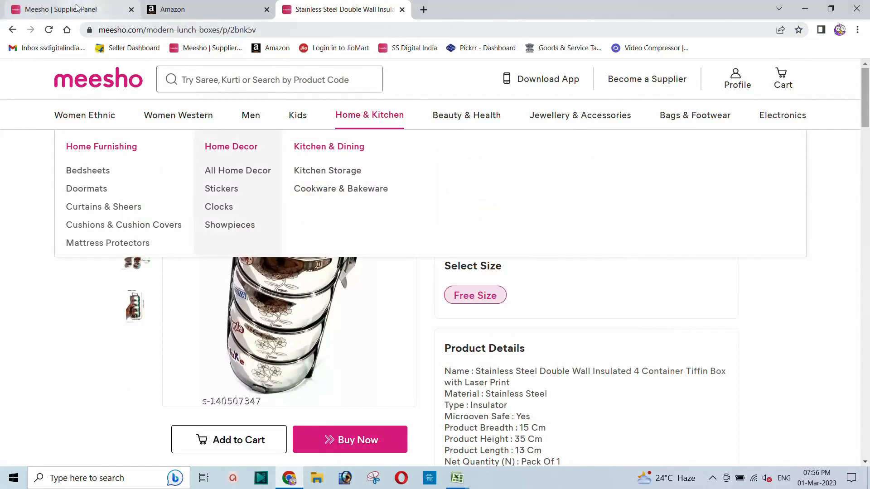
left_click(59, 10)
left_click(216, 264)
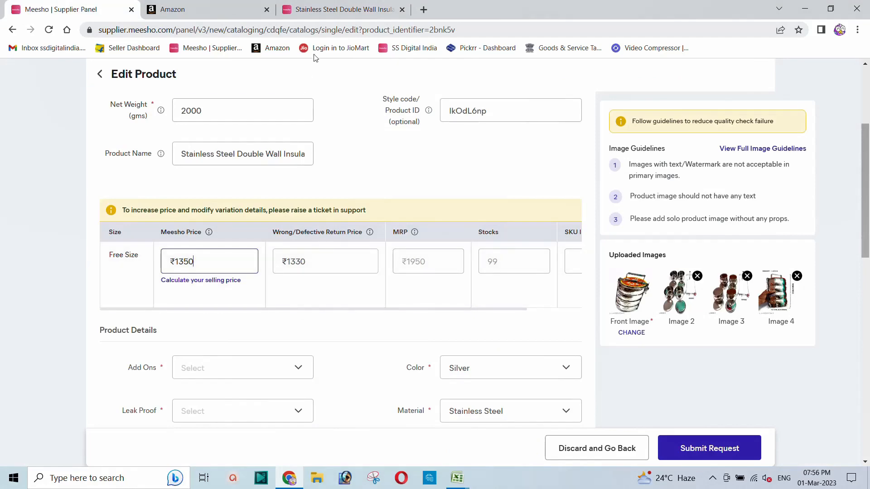
left_click(342, 10)
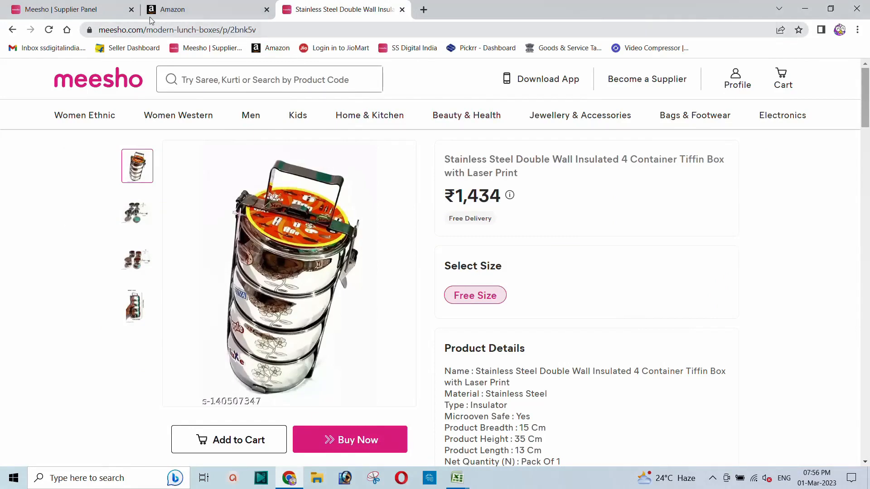
left_click(91, 9)
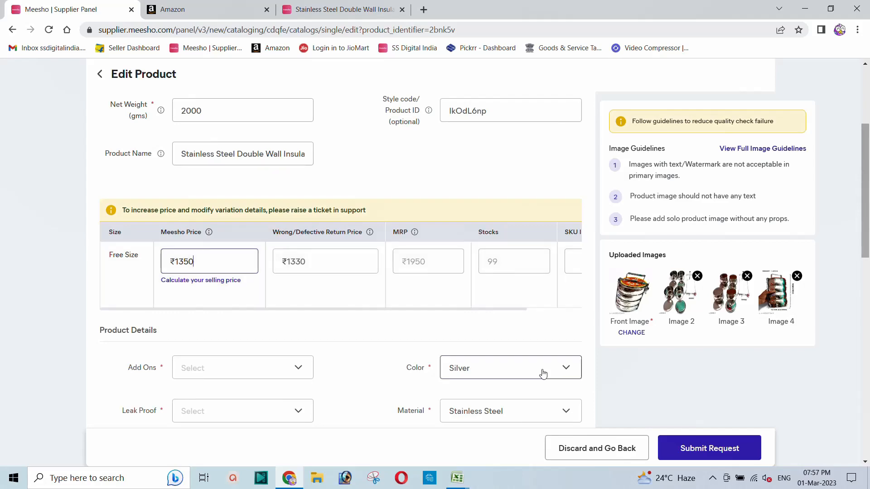
Step: Discard the unsaved tiffin box edits to return to Inventory, then glance at Book1 and minimize Excel
left_click(583, 451)
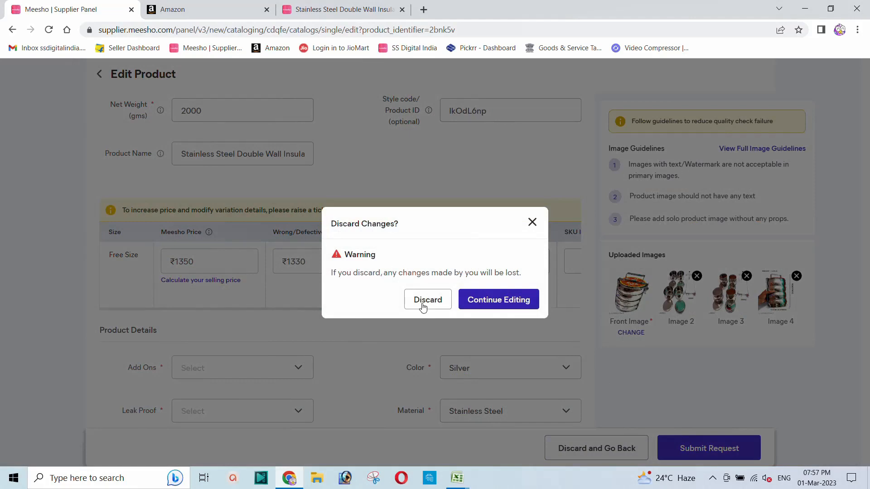
left_click(423, 304)
mouse_move(457, 484)
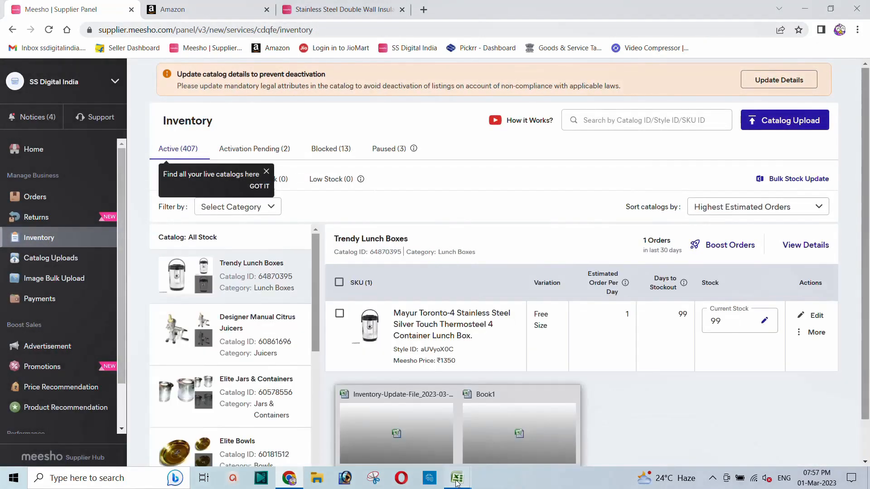
left_click(480, 421)
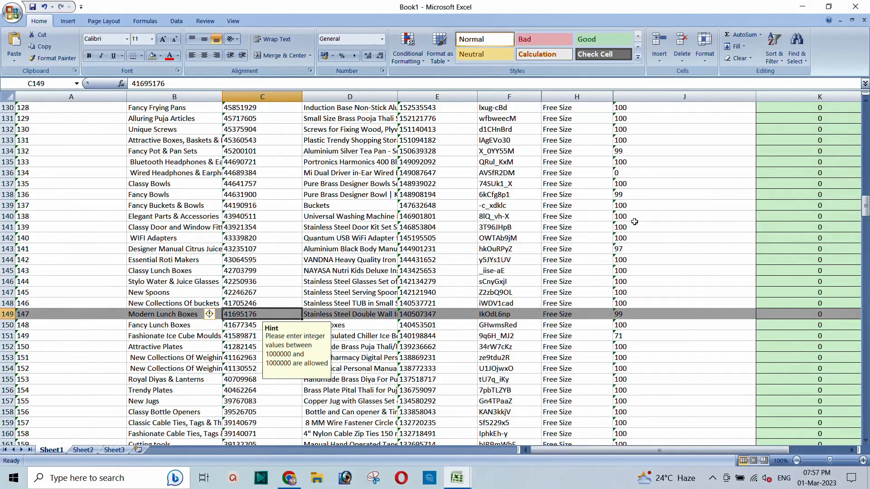
left_click(799, 10)
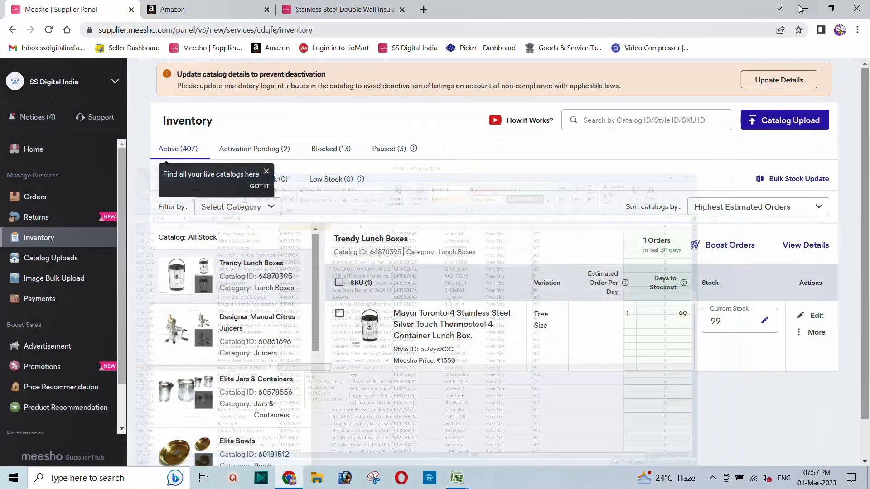
Step: Review Book2's row (catalog 41695176, product 140507347, price 1350 to 1680), close it, return to Chrome
left_click(806, 9)
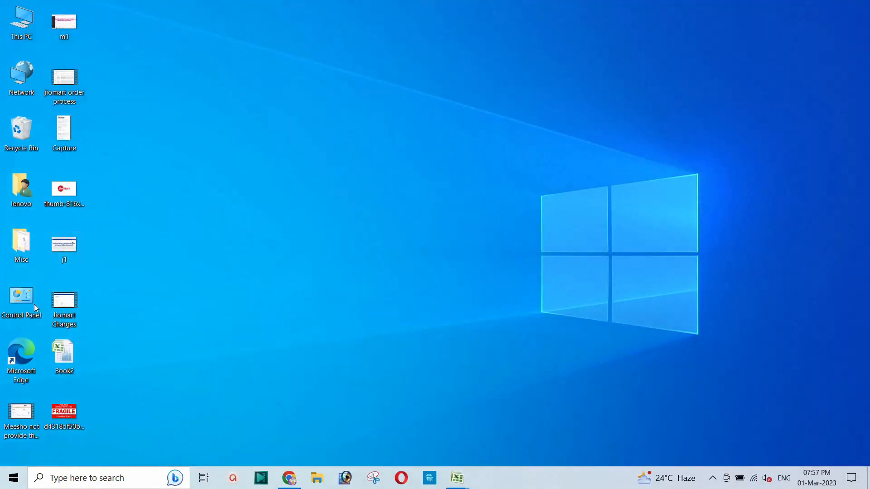
double_click(64, 356)
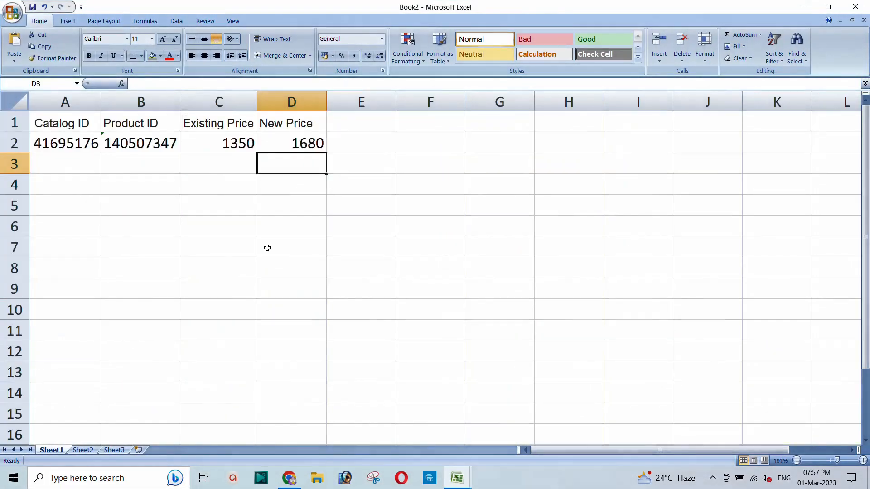
left_click(155, 170)
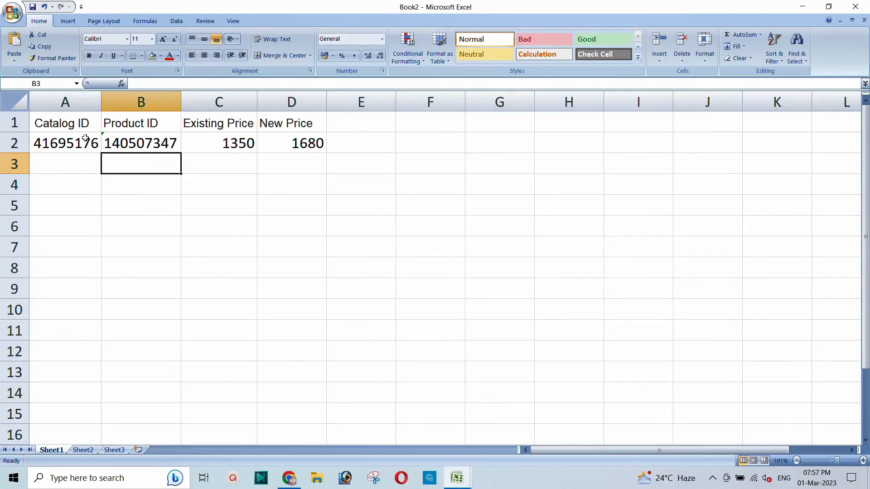
left_click(72, 129)
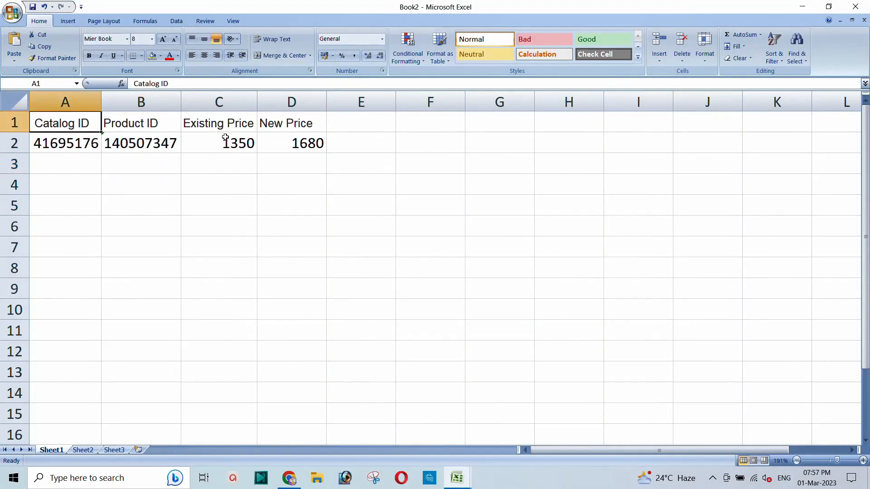
left_click(287, 152)
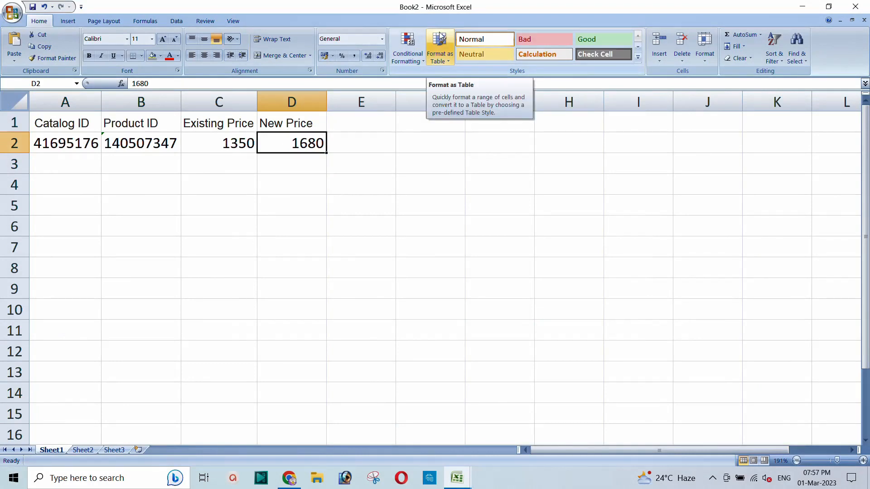
left_click(856, 7)
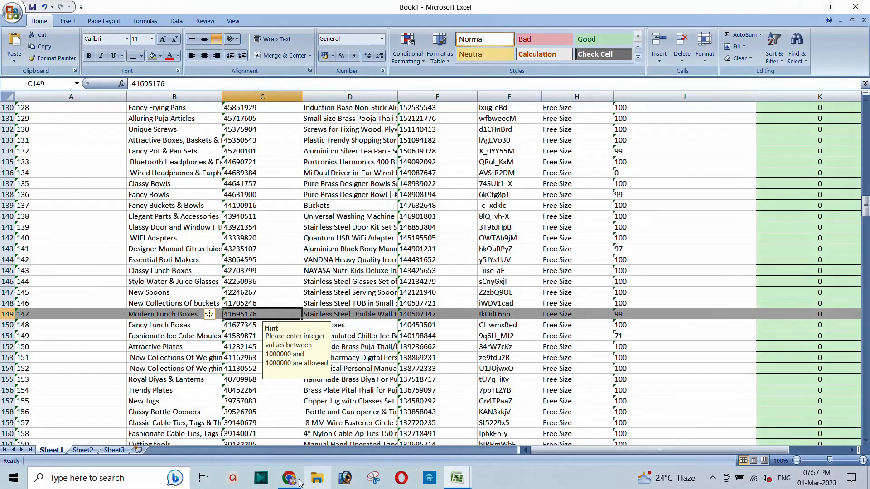
left_click(297, 480)
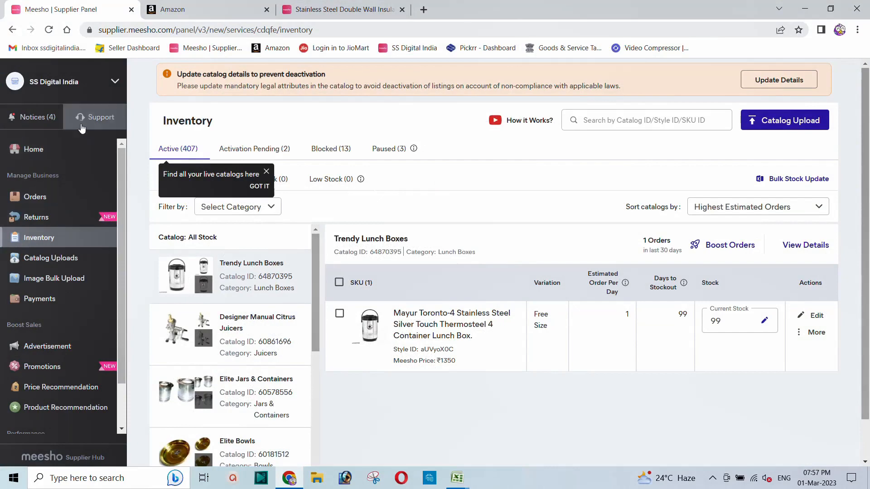
Step: Find the 'How to price my product?' ticket under Recently raised tickets in Support and view its details
left_click(82, 127)
scroll(413, 317, "down", 3)
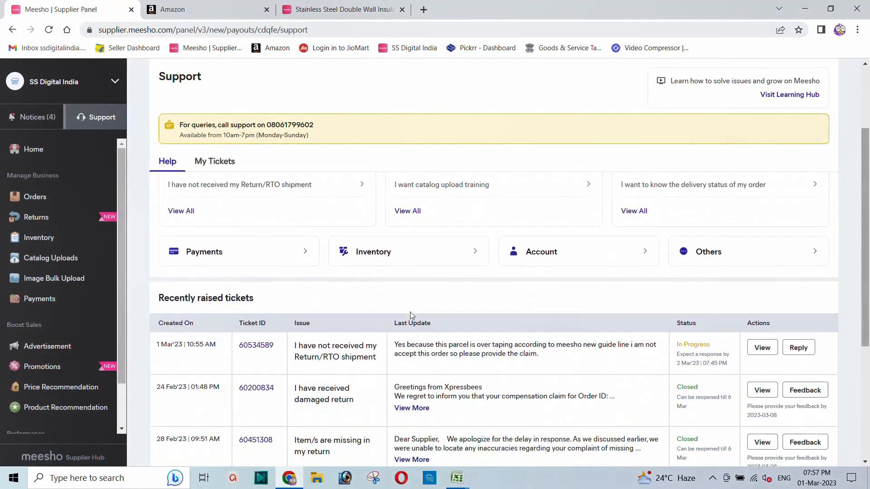
scroll(410, 313, "down", 4)
left_click(411, 345)
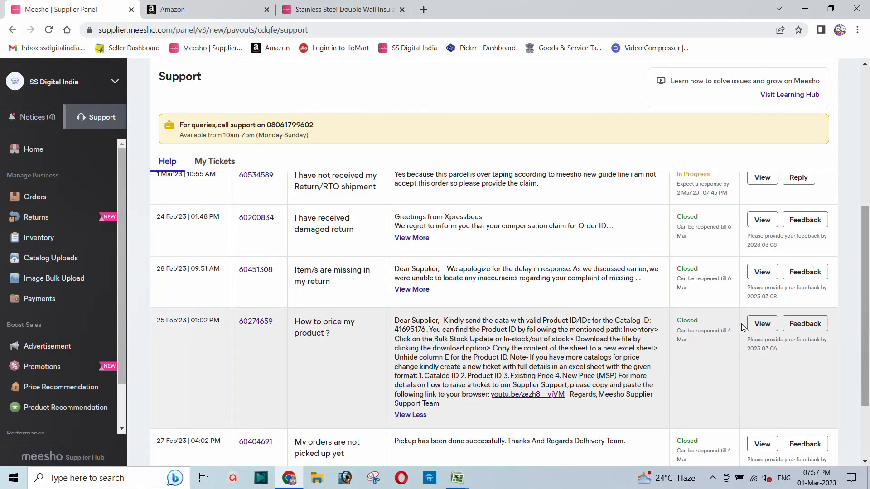
left_click(762, 324)
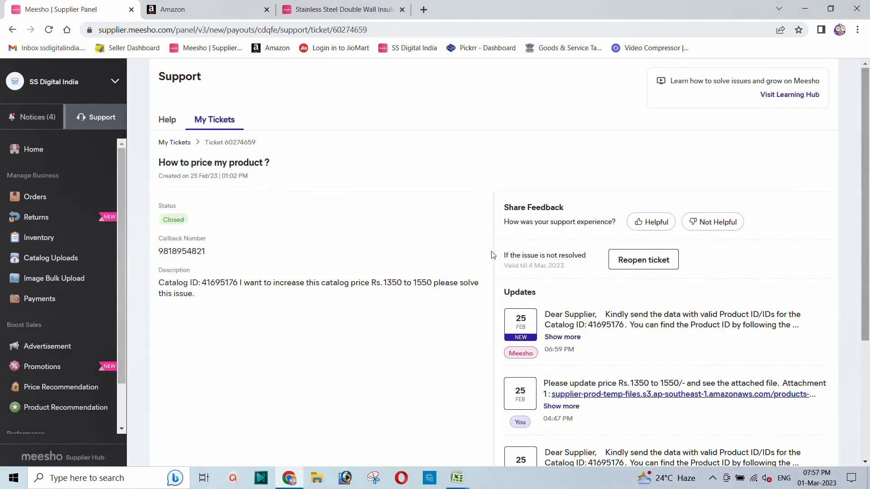
left_click(633, 265)
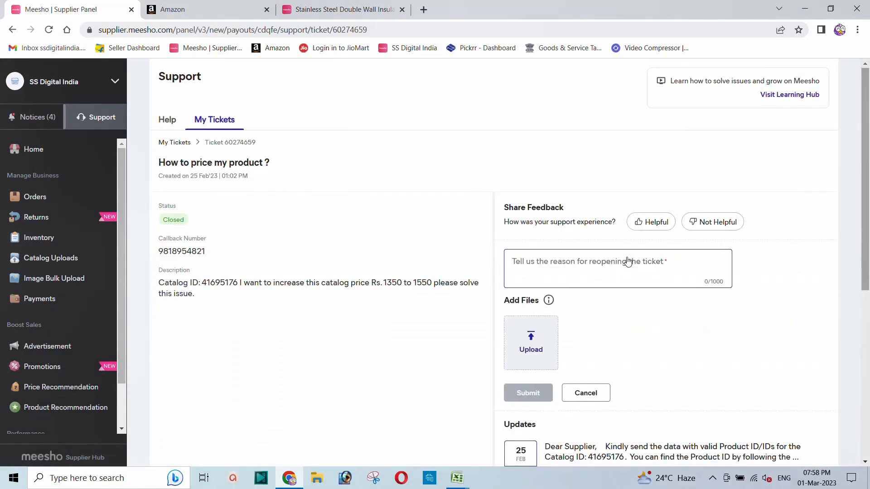
left_click(586, 260)
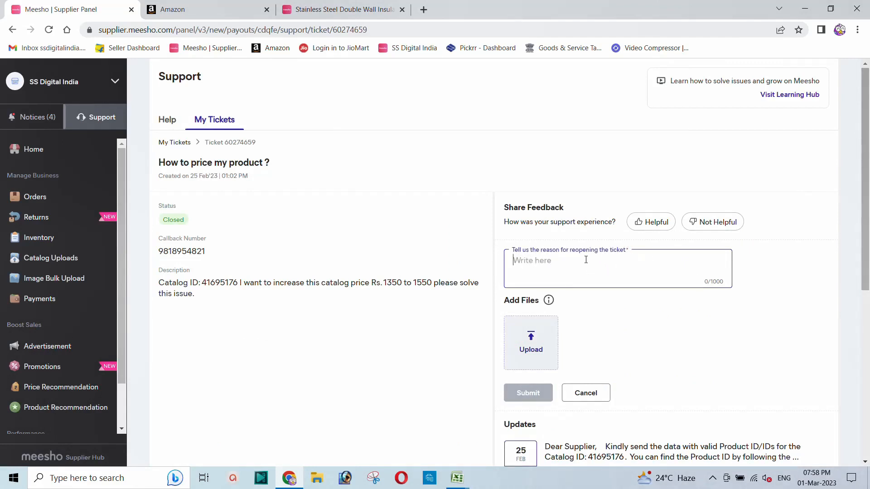
left_click(531, 350)
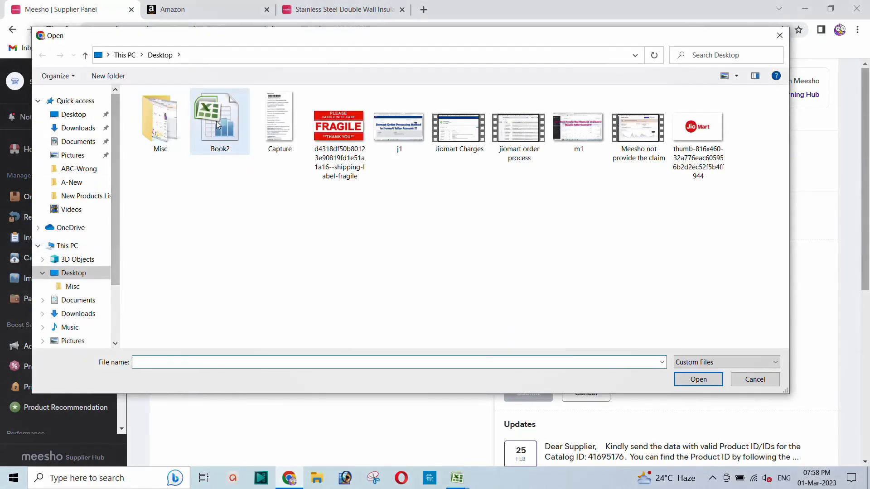
Step: Attach Book2 from the Desktop, enter the reason 'Please update price' and submit the reopened ticket
left_click(231, 133)
left_click(697, 380)
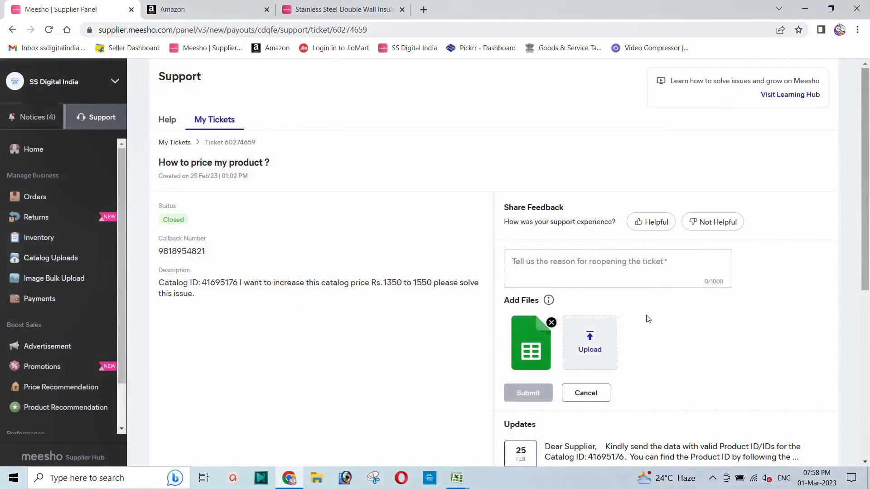
left_click(573, 270)
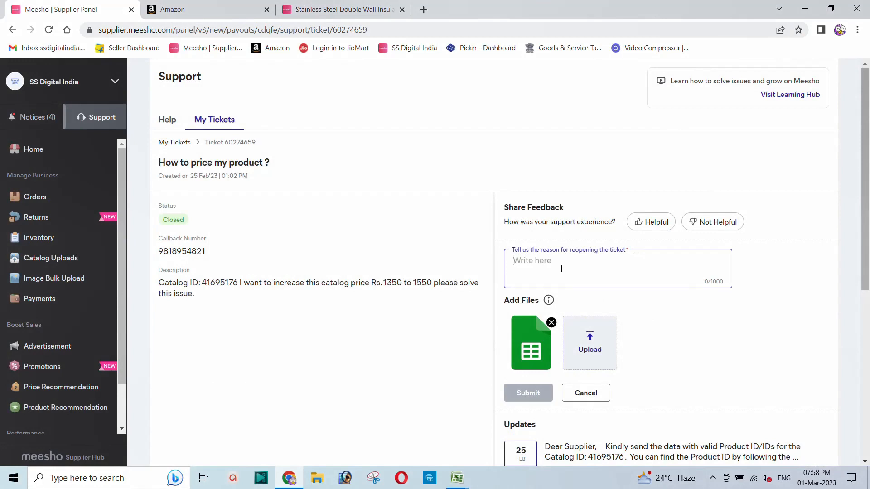
type("Please ")
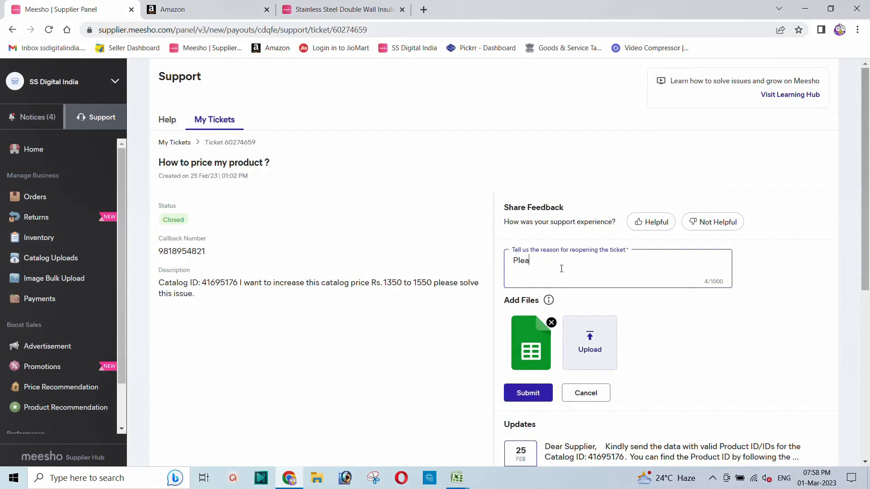
type("update price.")
left_click(528, 393)
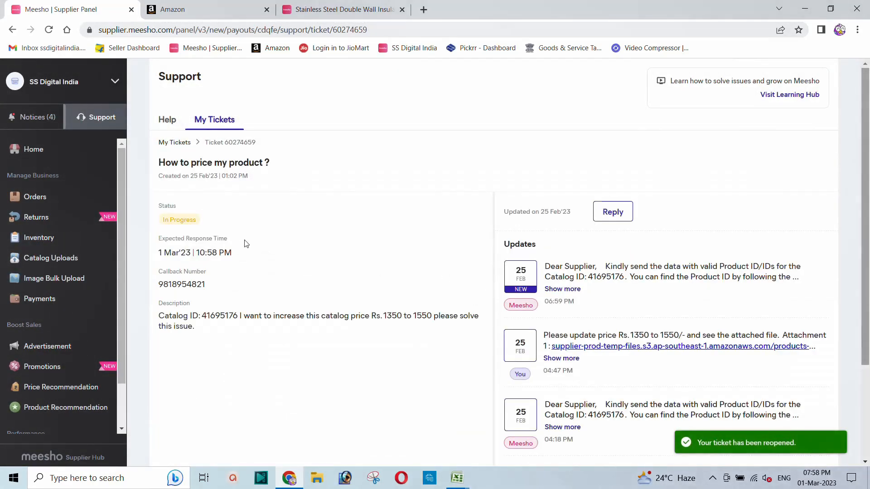
left_click(80, 116)
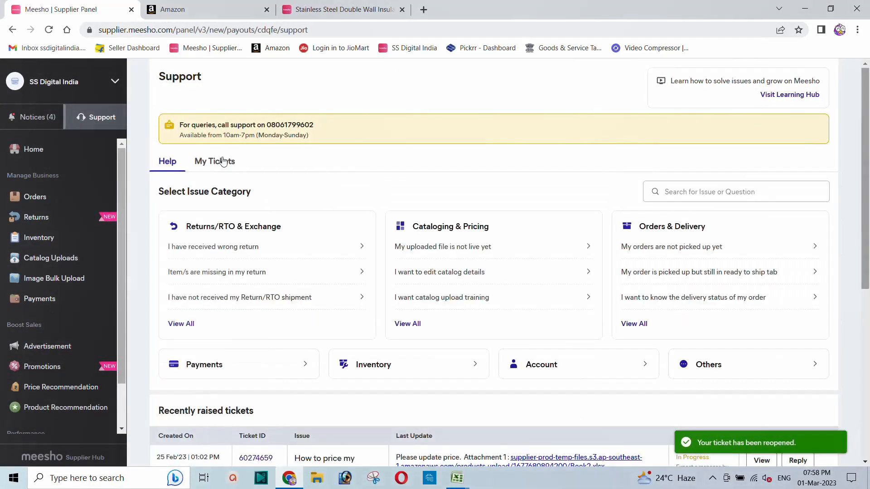
scroll(401, 285, "down", 3)
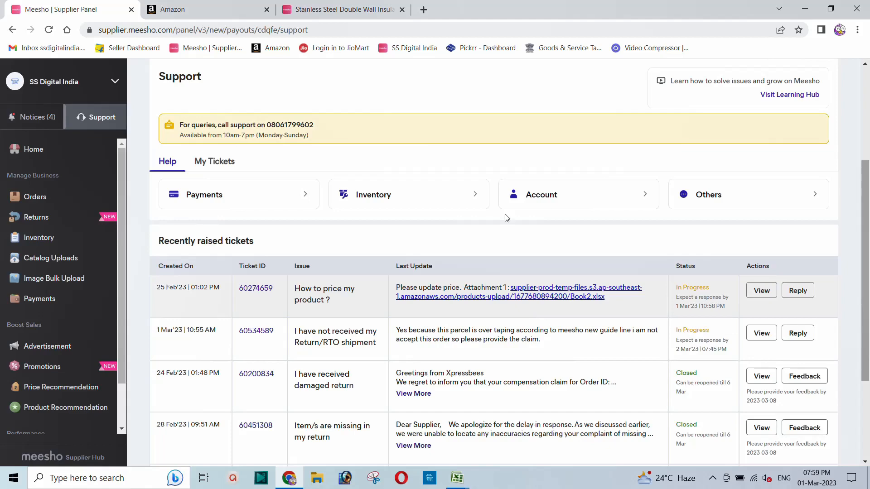
left_click(344, 9)
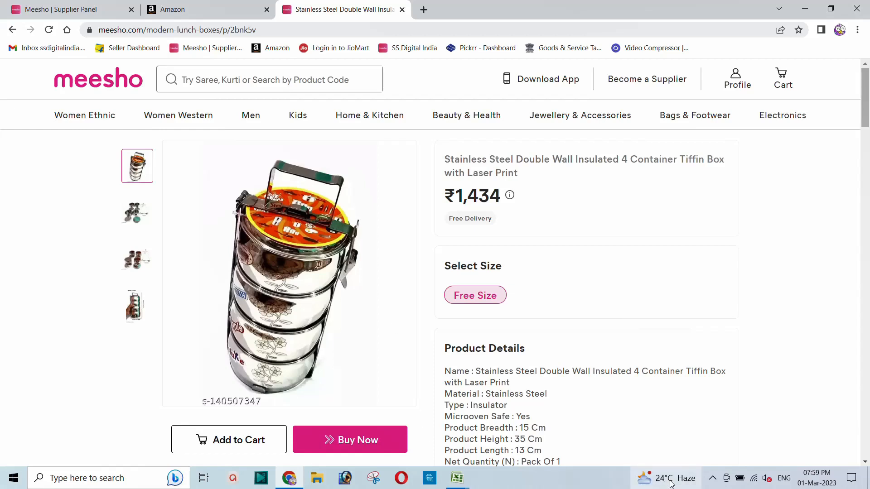
left_click(713, 478)
left_click(724, 455)
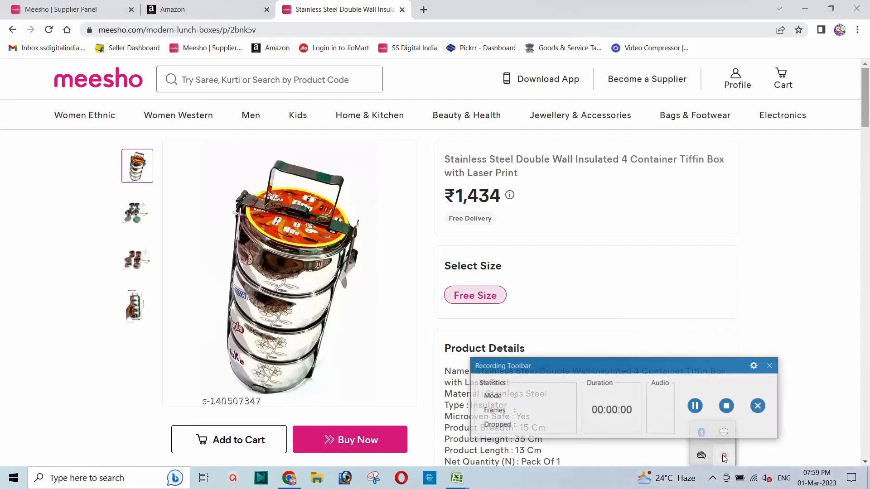